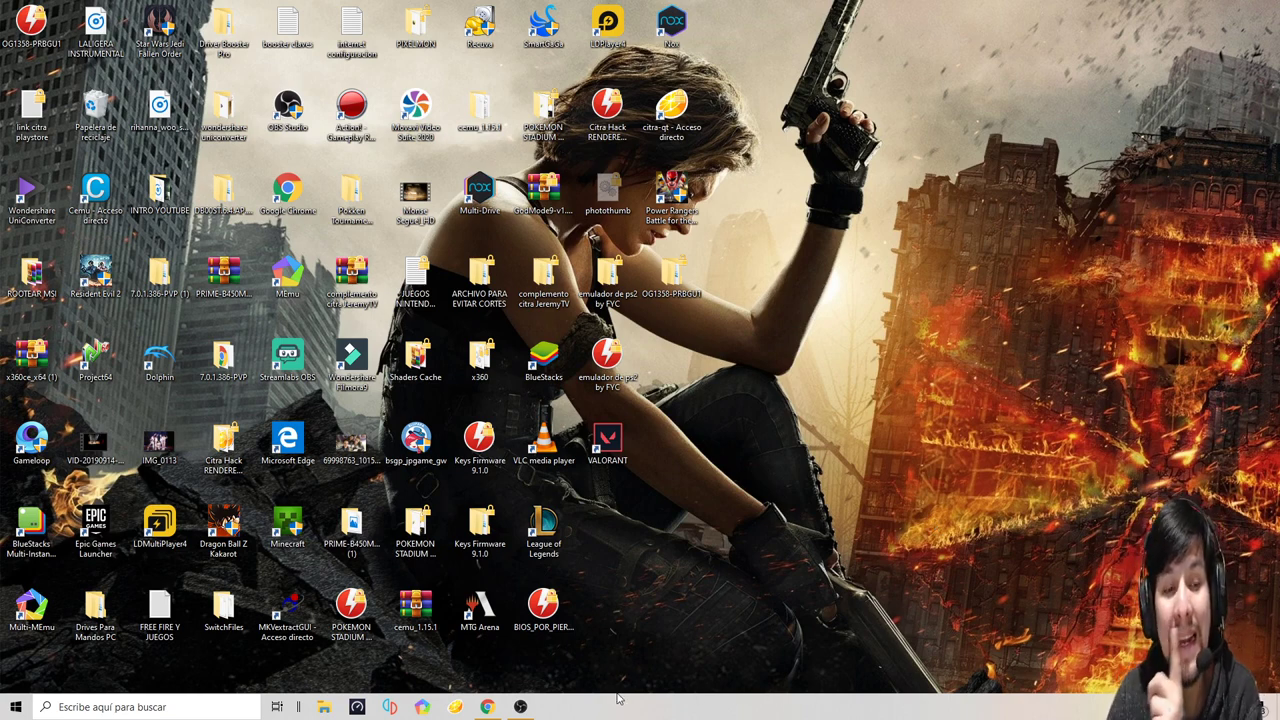
- Open the Google Drive download page for LDPlayer 4.0 from the LDPlayer website and minimize the browser
left_click(490, 708)
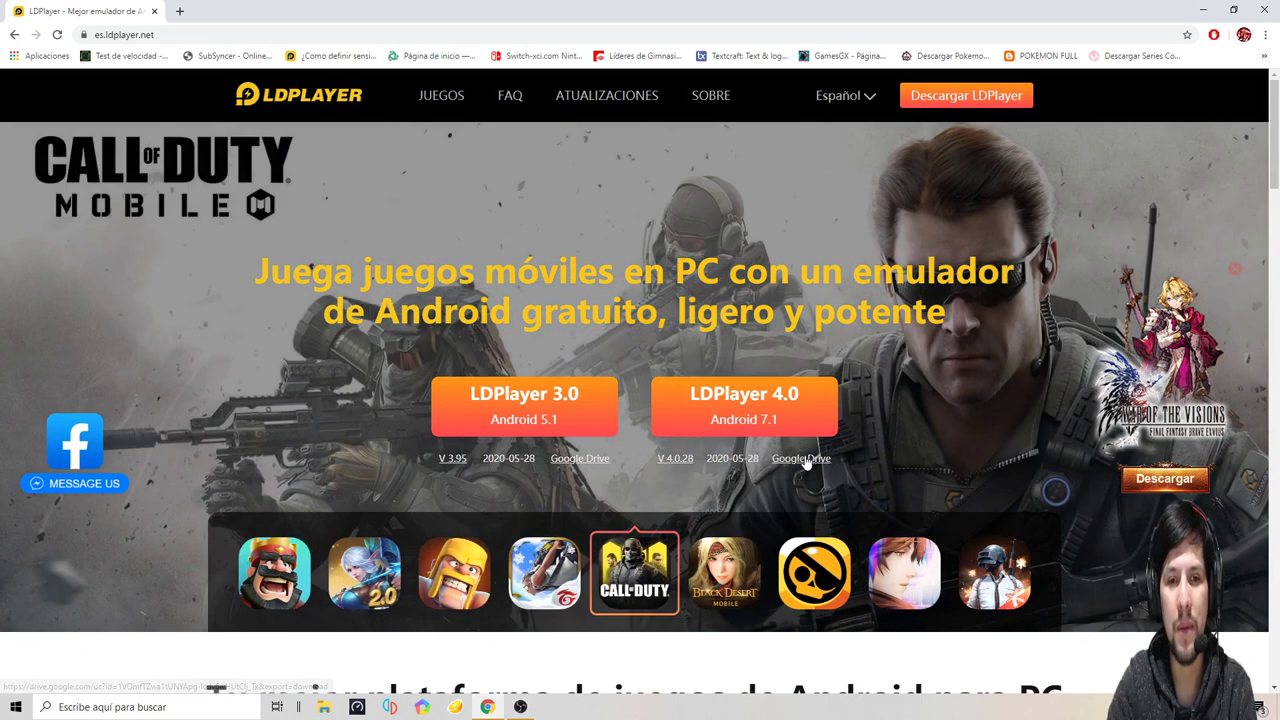
left_click(803, 459)
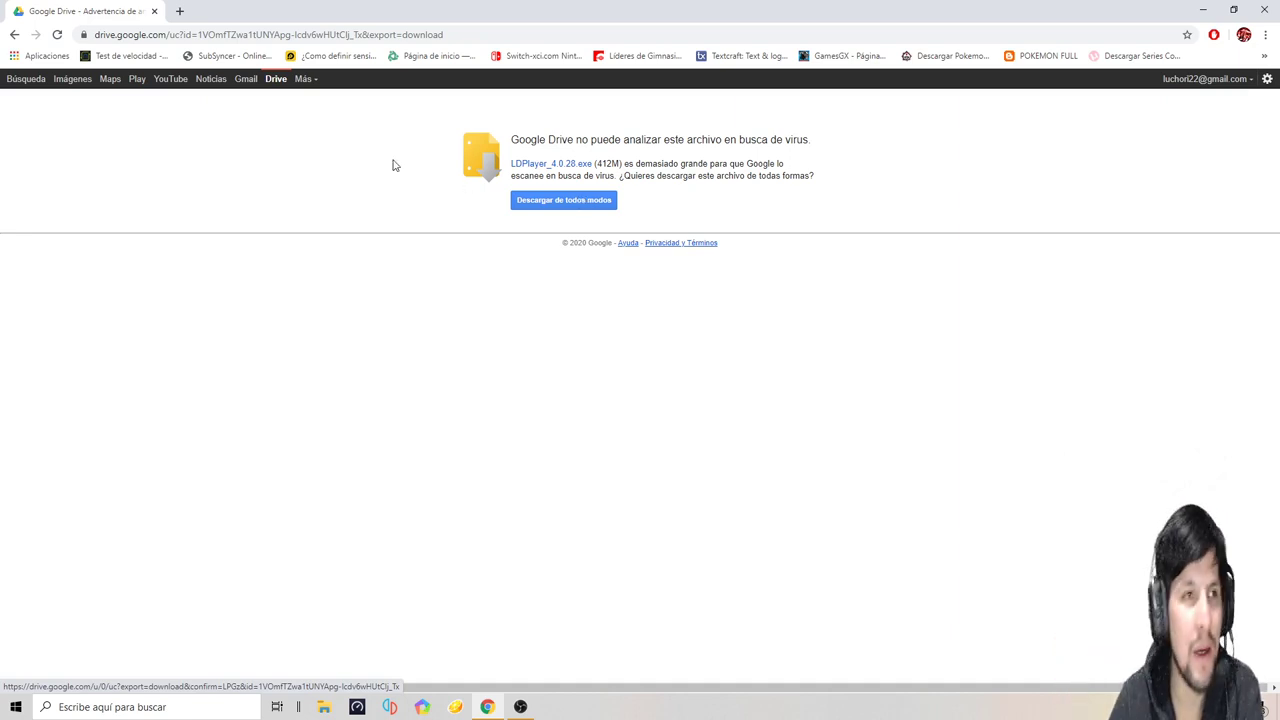
left_click(1203, 10)
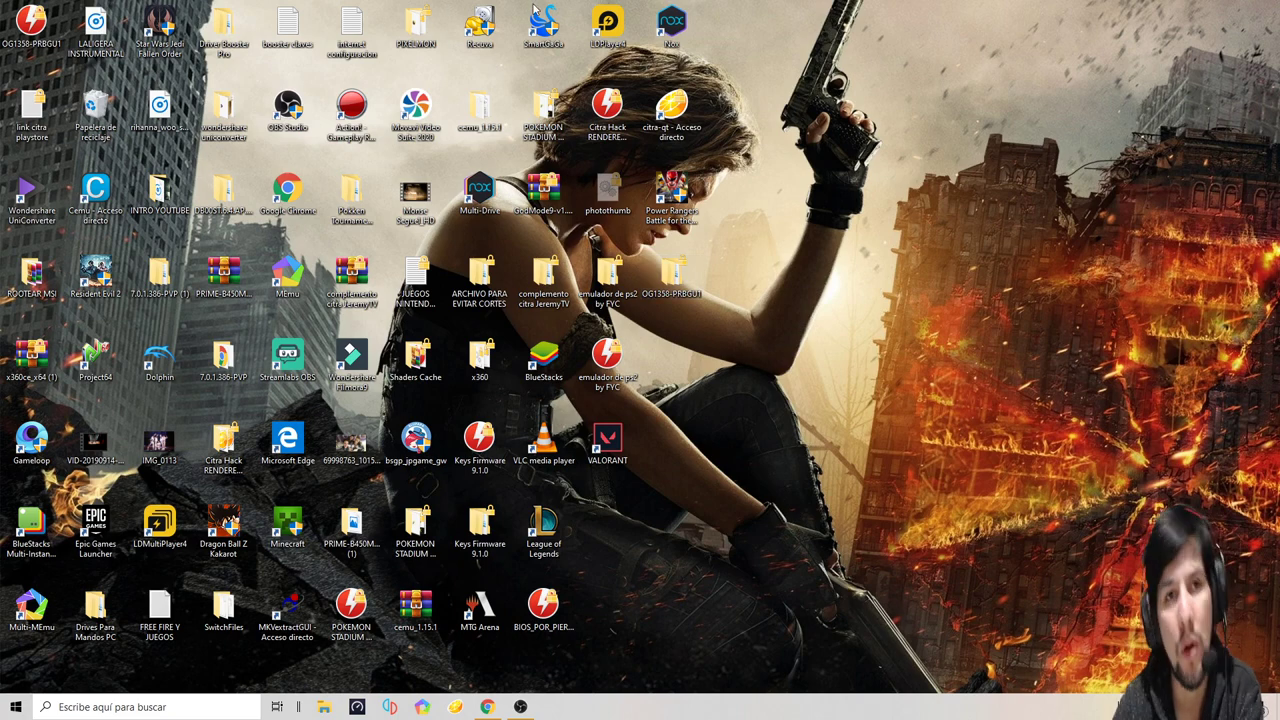
- Launch LDPlayer4 from the desktop and go to the second page of its home screen
double_click(612, 40)
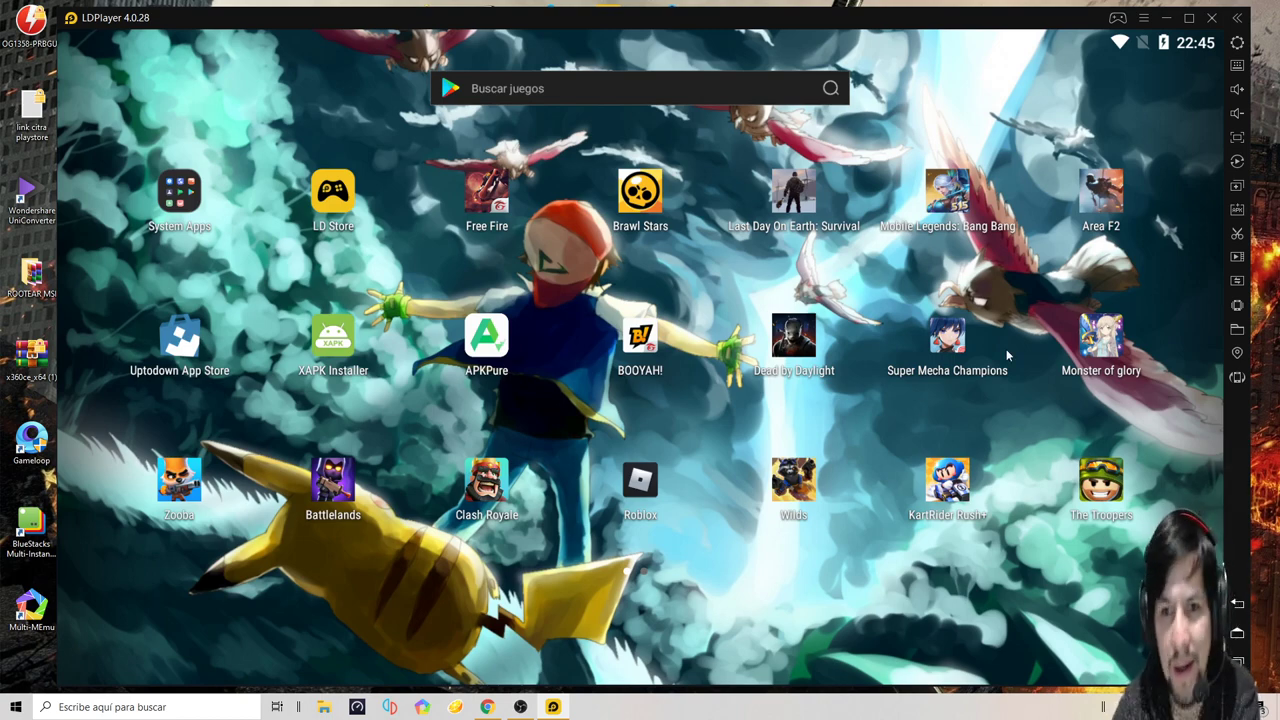
left_click_drag(1060, 406, 744, 281)
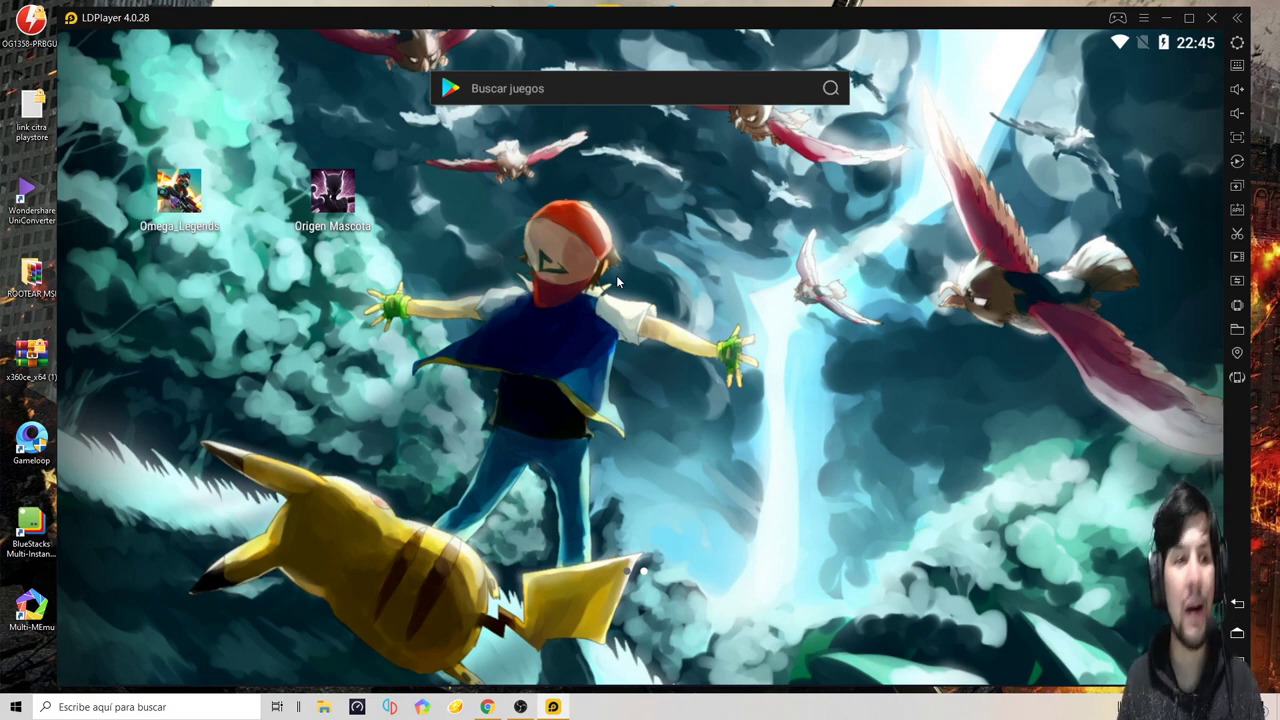
- Locate the PET DEX OFICIAL file in the Descargas folder, widen the window to check its details, and close it
key("super+e")
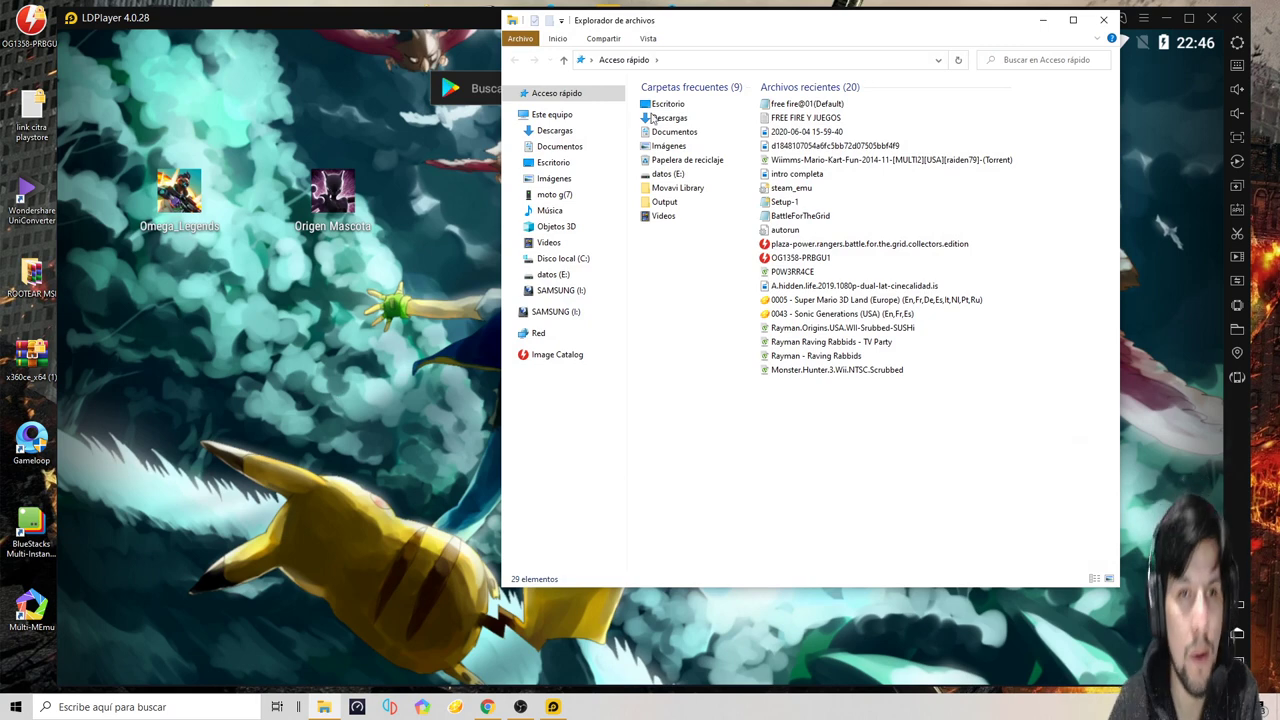
left_click(563, 131)
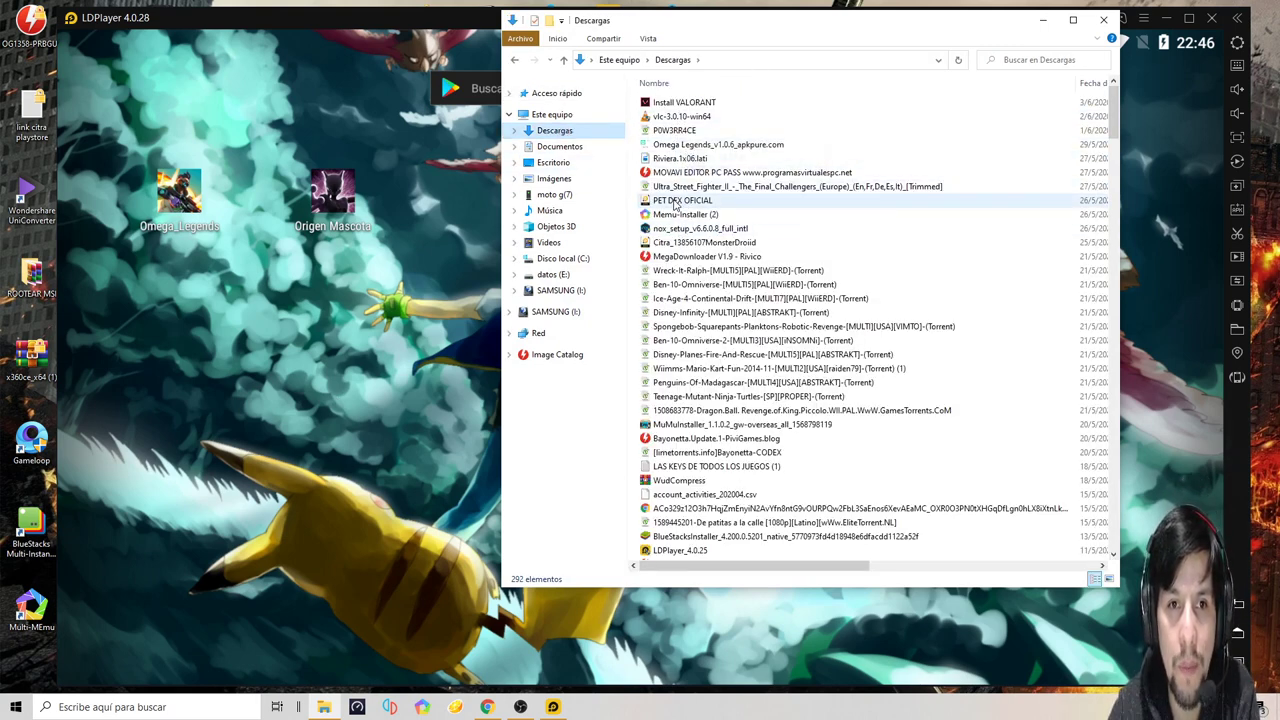
left_click(702, 207)
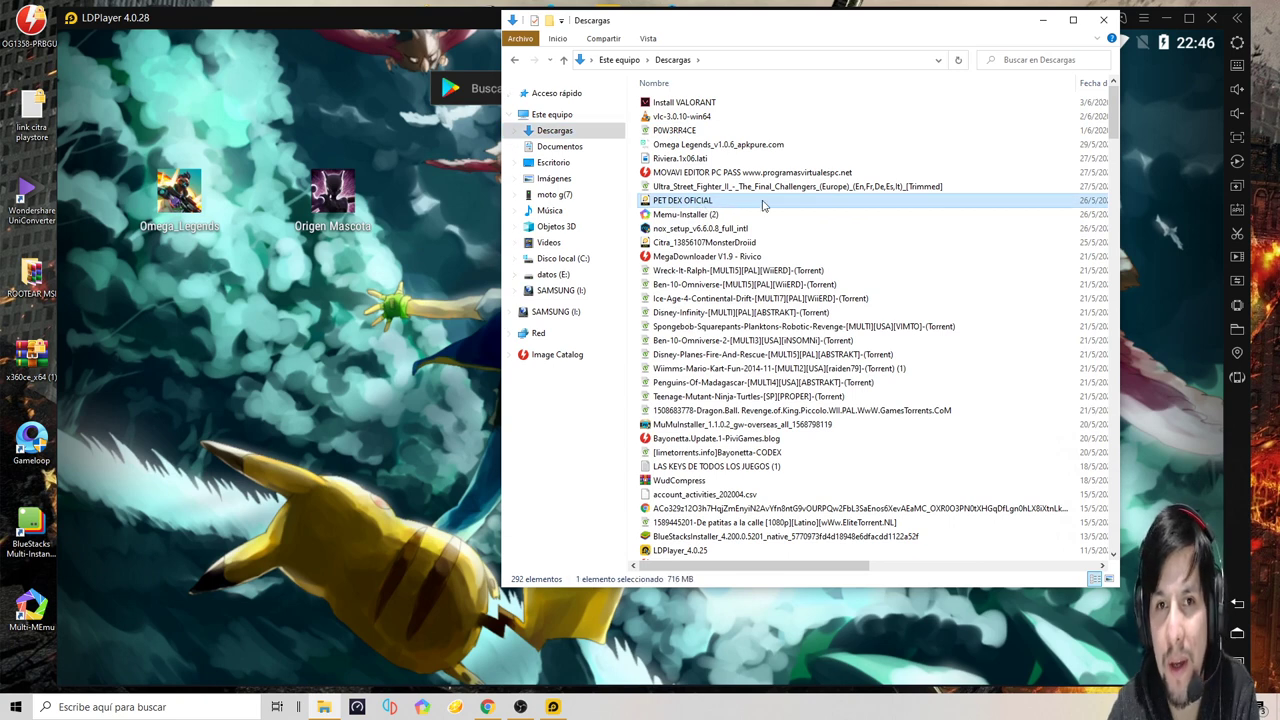
left_click_drag(1122, 185, 1270, 185)
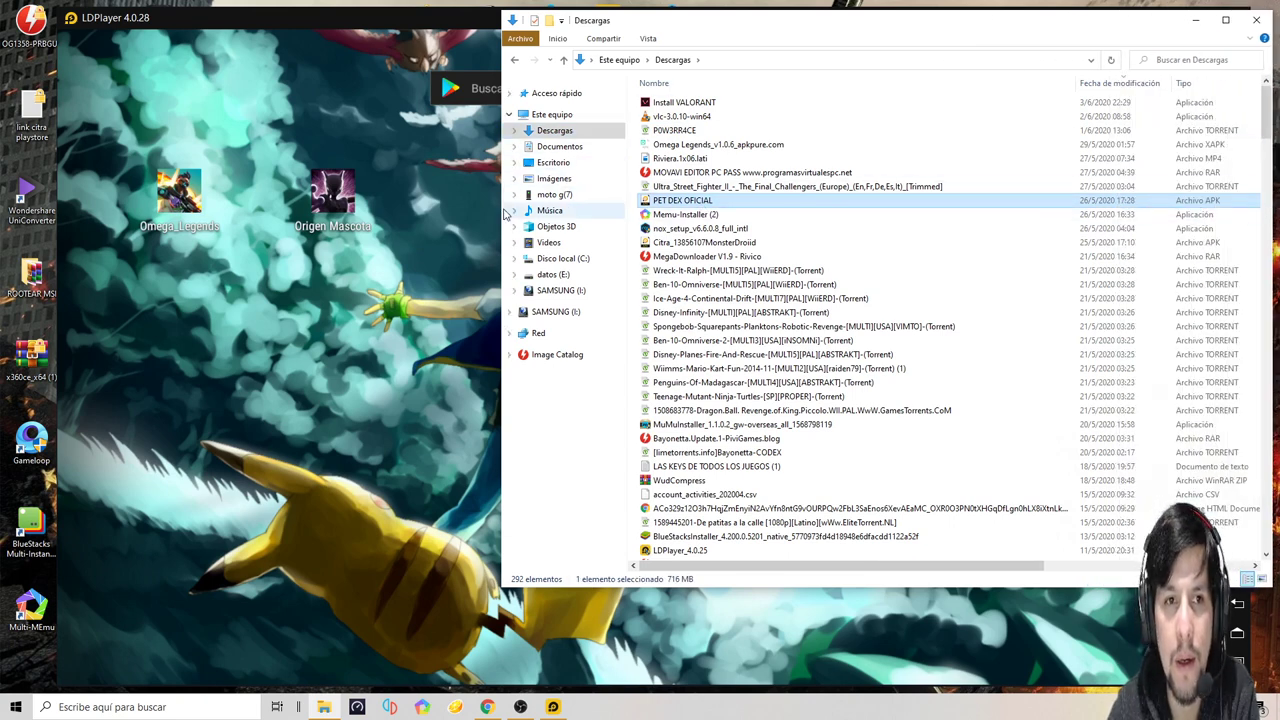
left_click_drag(502, 210, 140, 210)
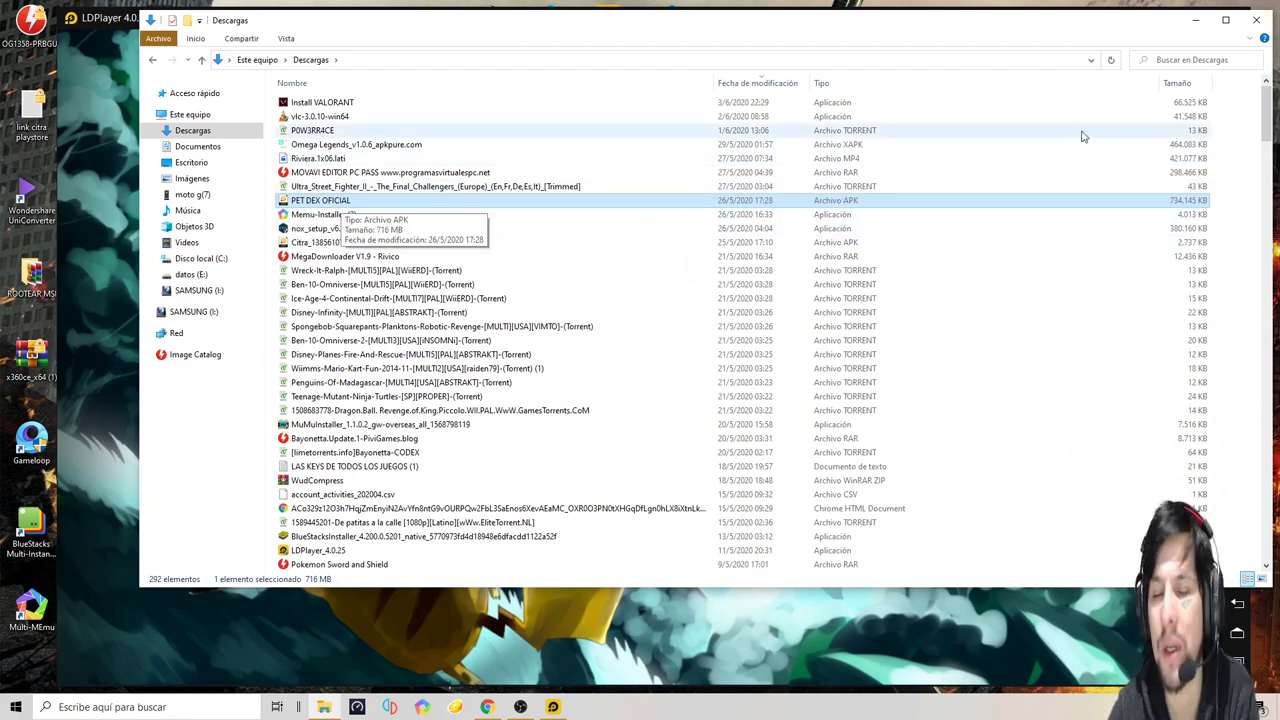
left_click(1258, 20)
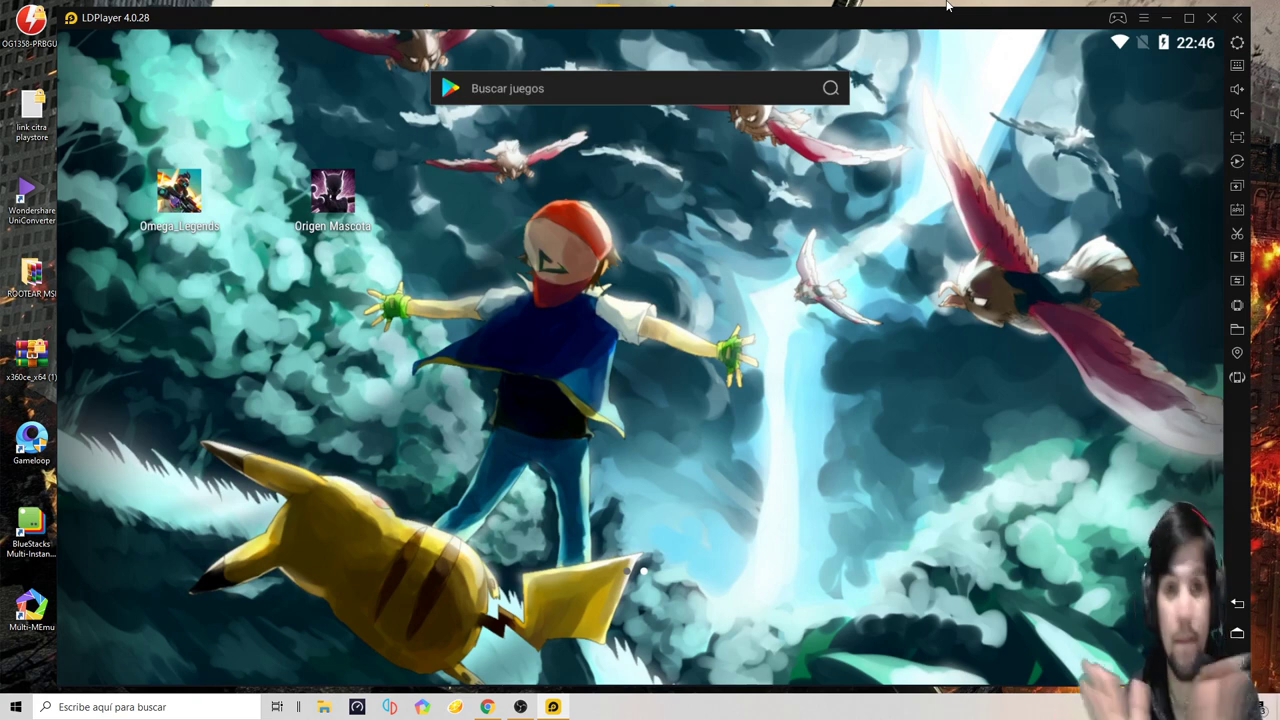
- Choose the PET DEX OFICIAL APK from the Descargas folder for installation in the emulator
left_click(1236, 210)
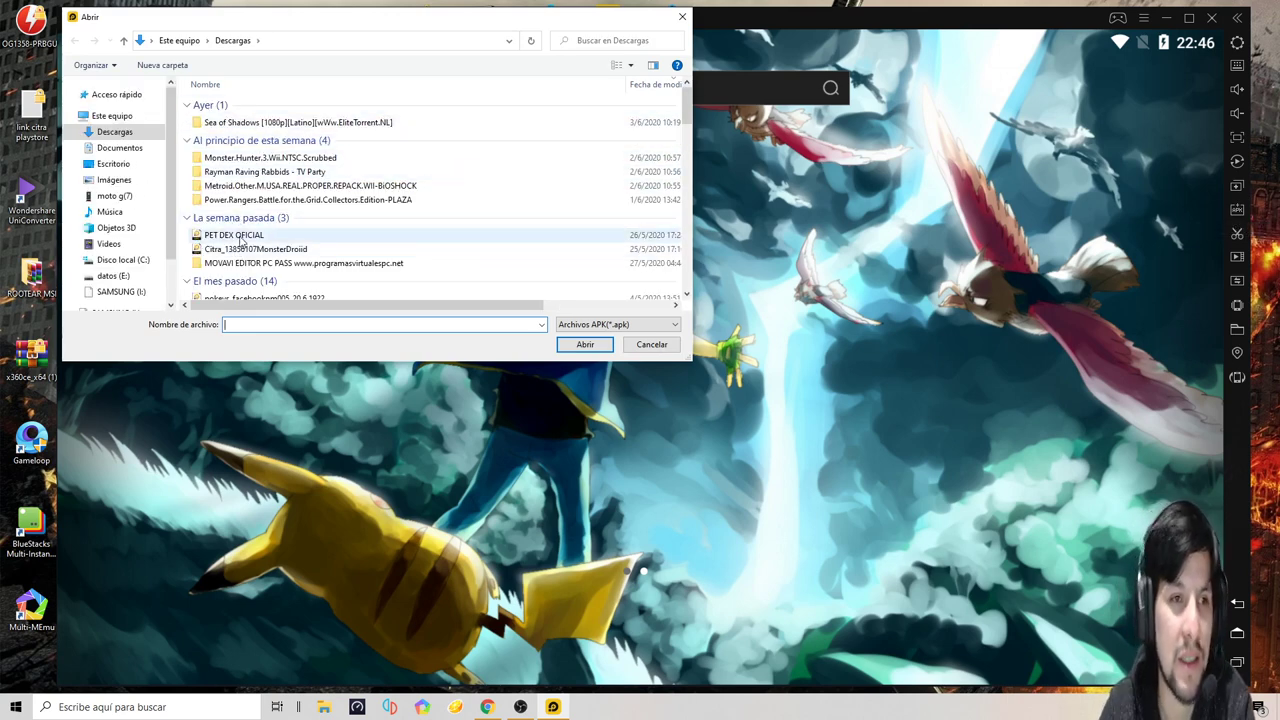
left_click(258, 235)
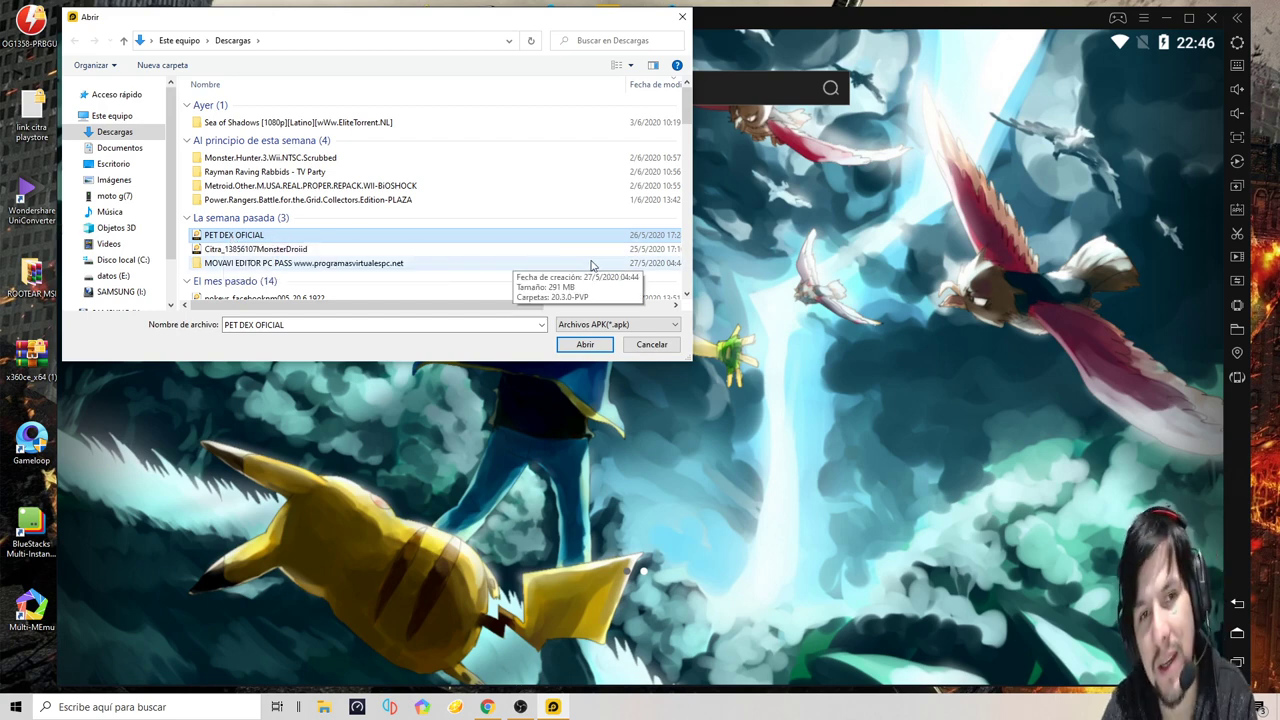
left_click(585, 344)
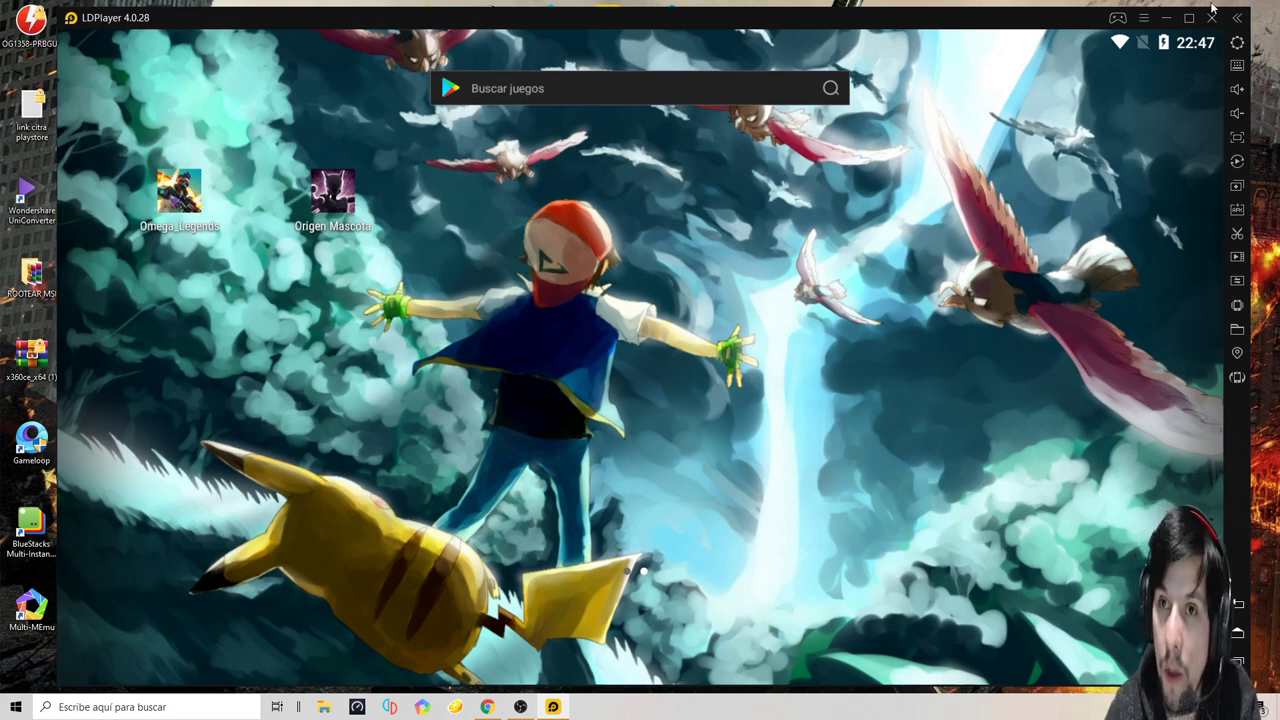
- Check for emulator updates and dismiss the update notice
left_click(1146, 20)
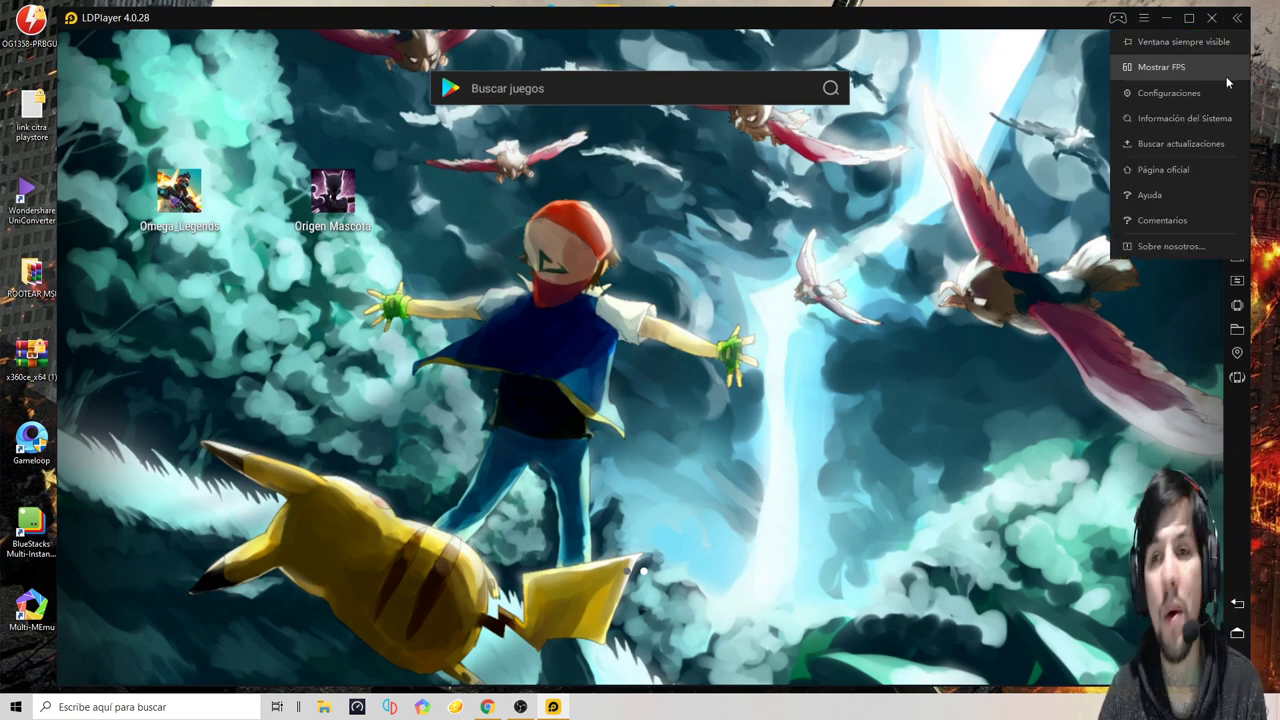
left_click(1173, 143)
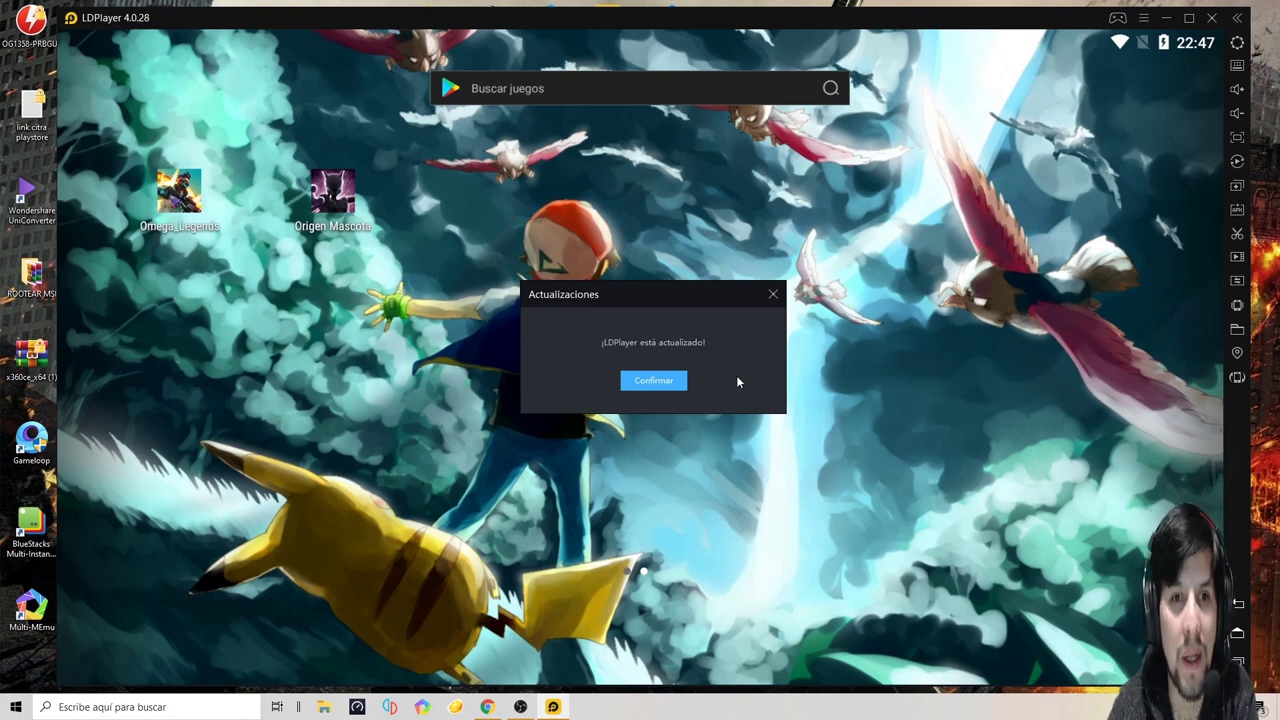
left_click(664, 381)
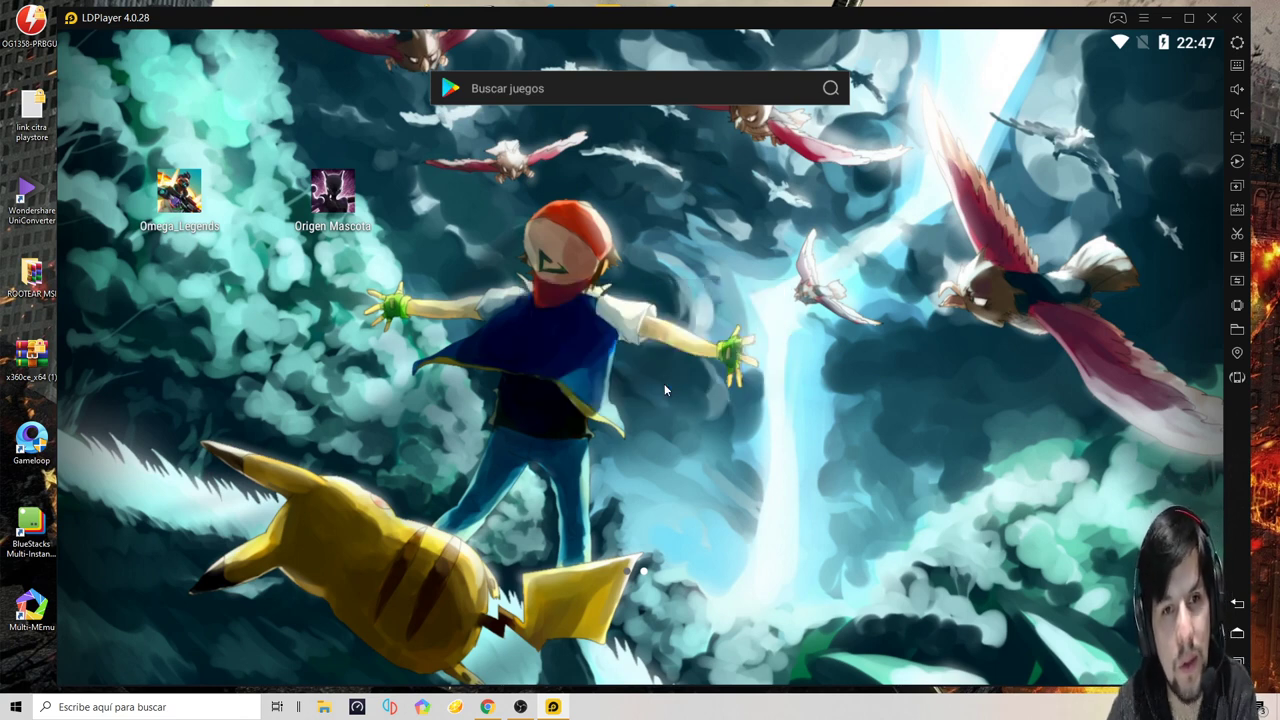
- Turn the emulator's FPS display on and off again
left_click(1144, 18)
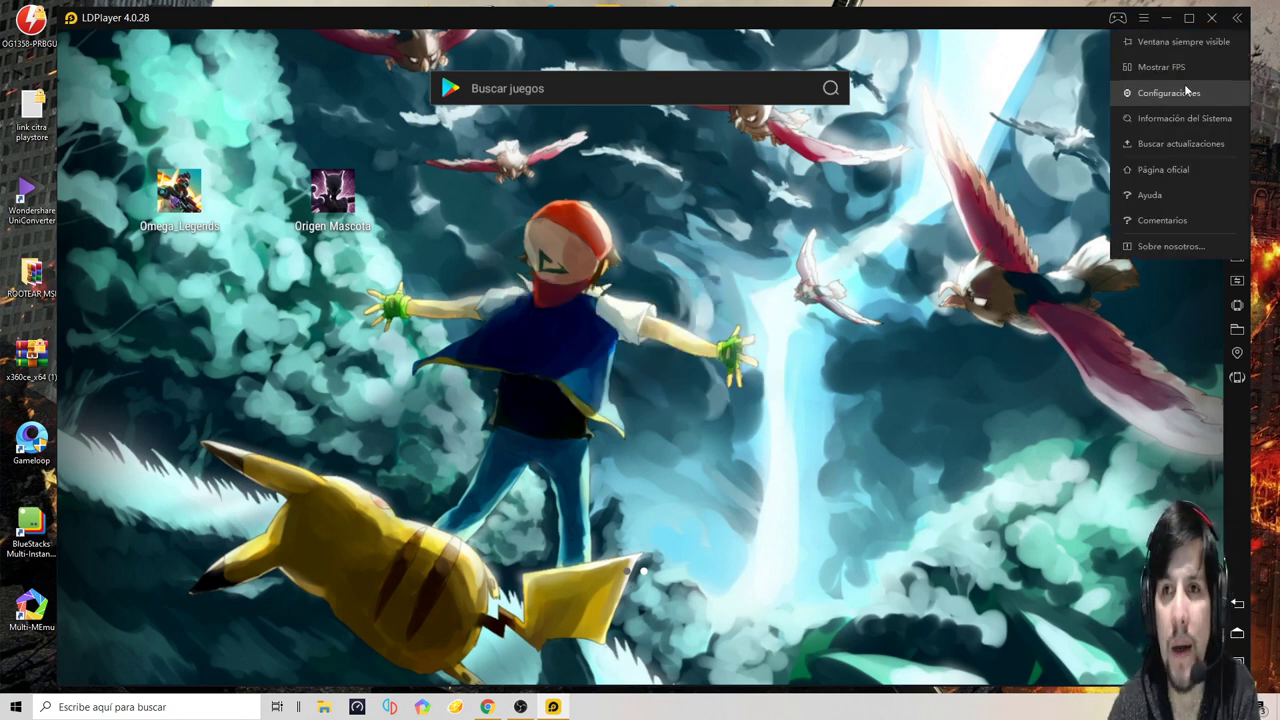
left_click(1182, 67)
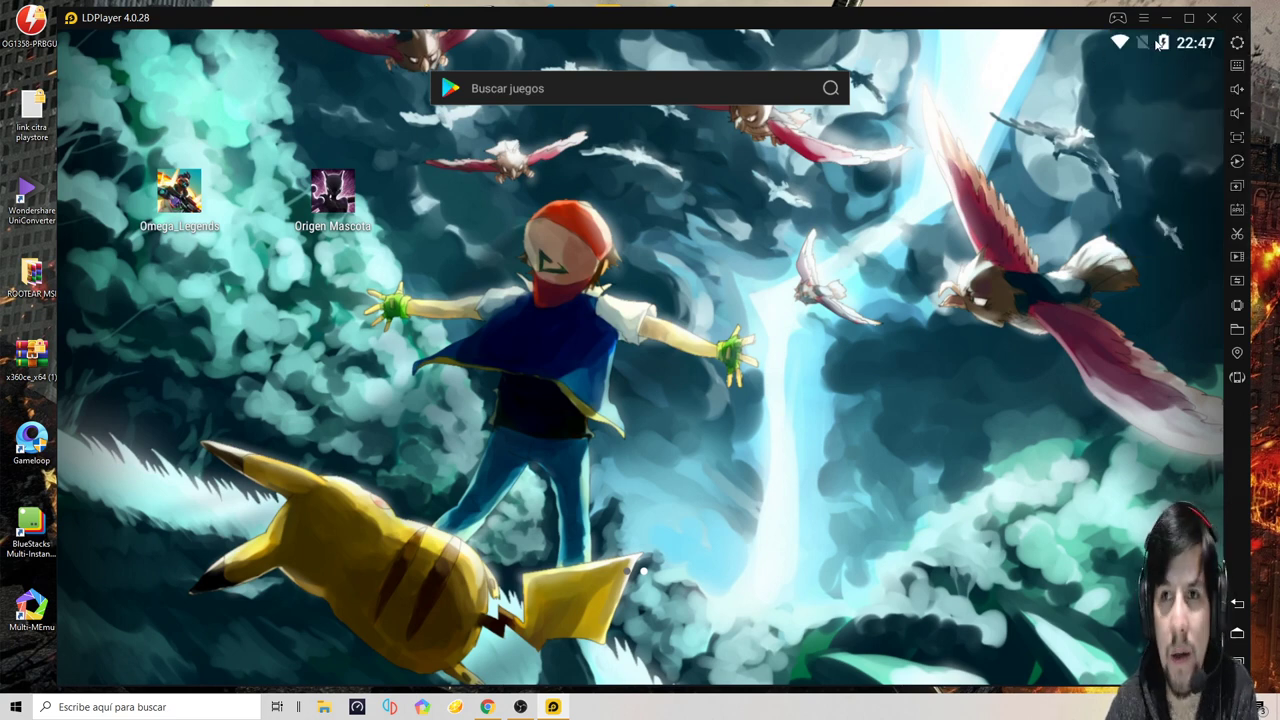
left_click(1144, 18)
left_click(1162, 73)
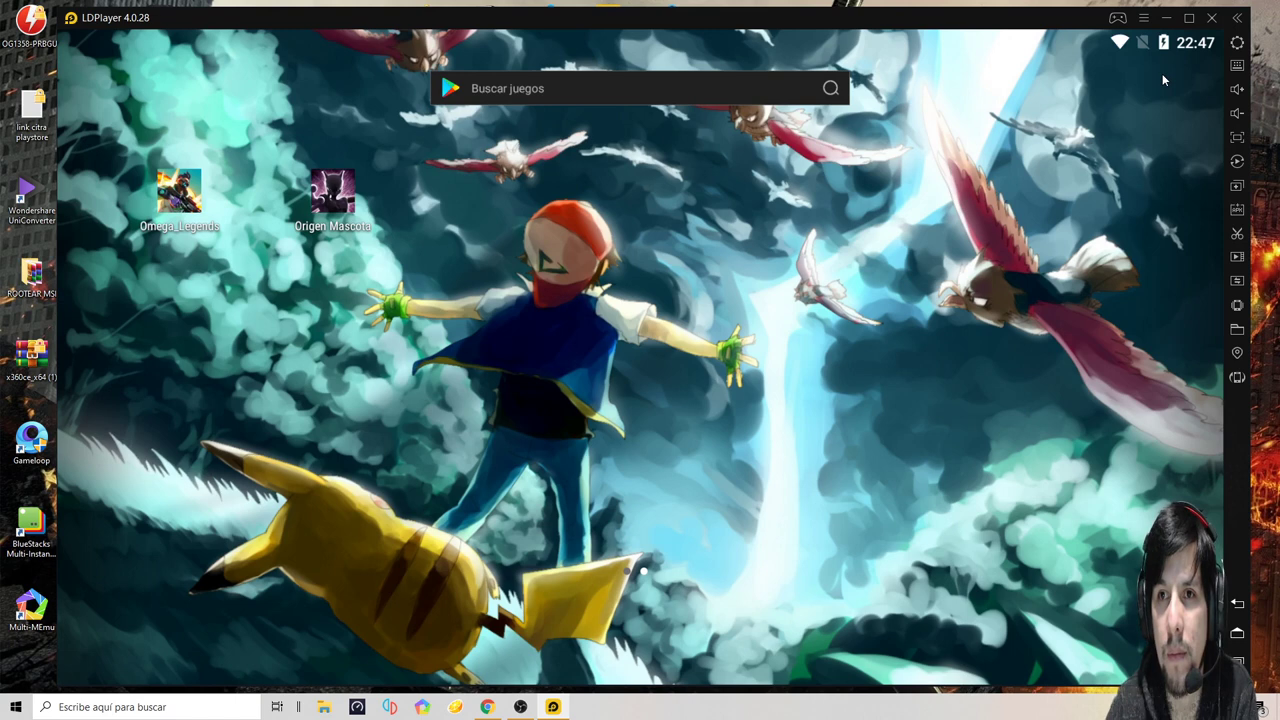
- Open the emulator's settings at the advanced resolution, CPU and RAM options
left_click(1146, 20)
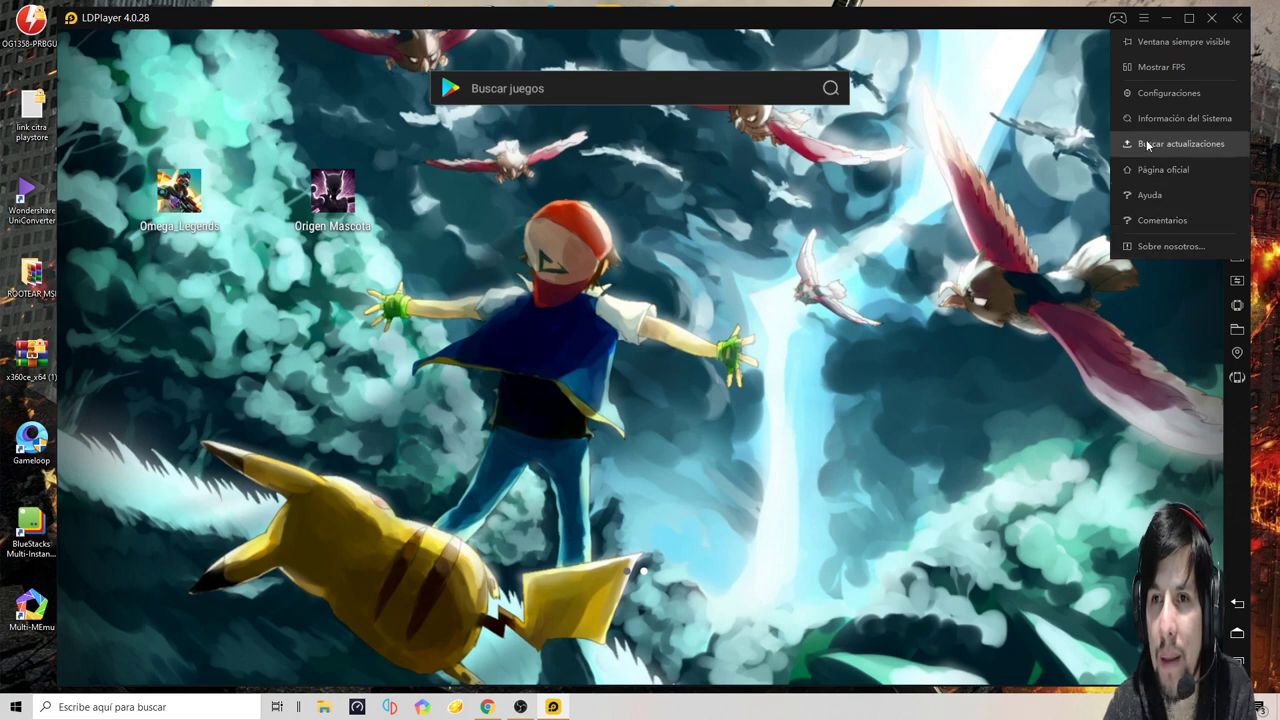
left_click(1168, 93)
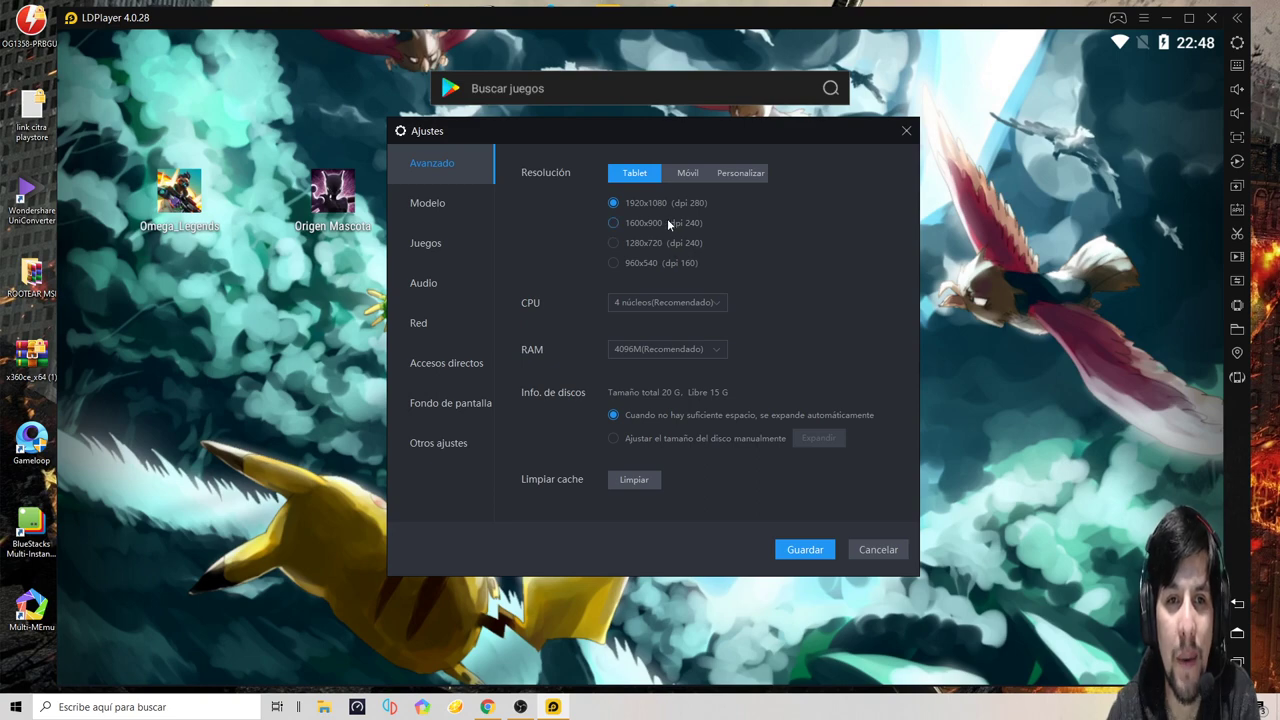
- Check the monitor's available screen resolutions in the Windows display settings, and close them
left_click(1166, 18)
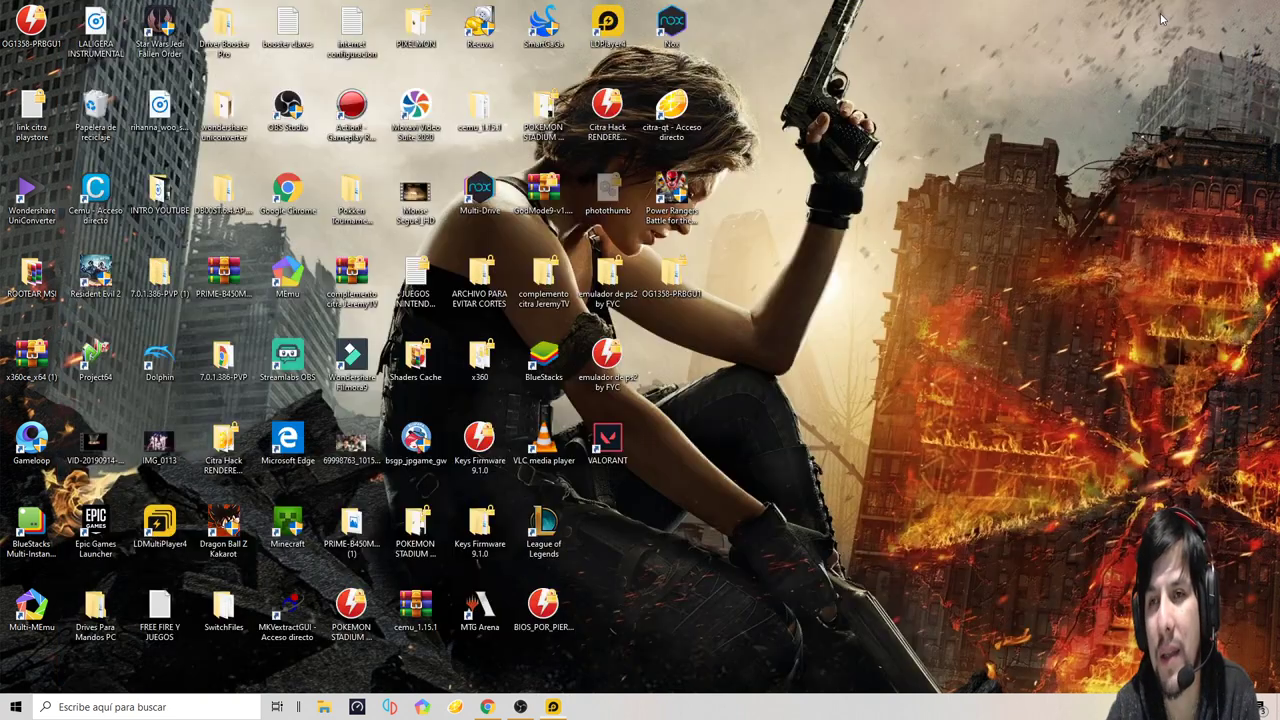
right_click(1012, 204)
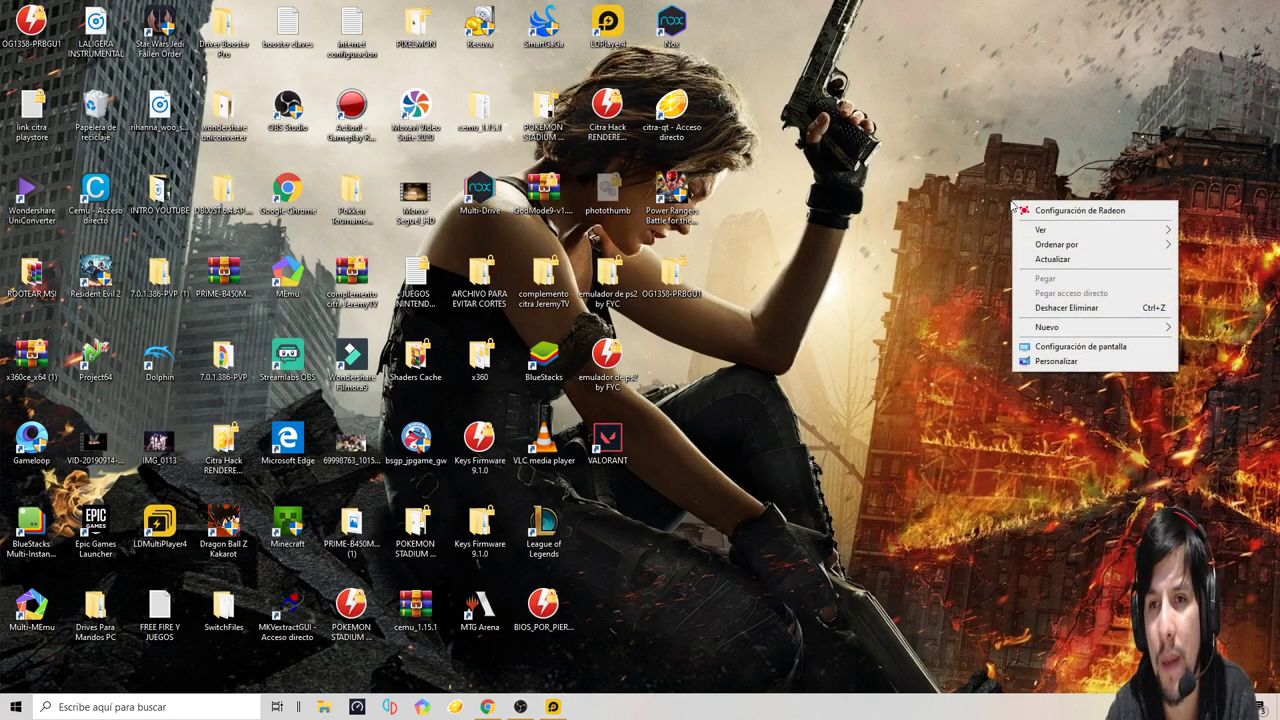
left_click(1114, 351)
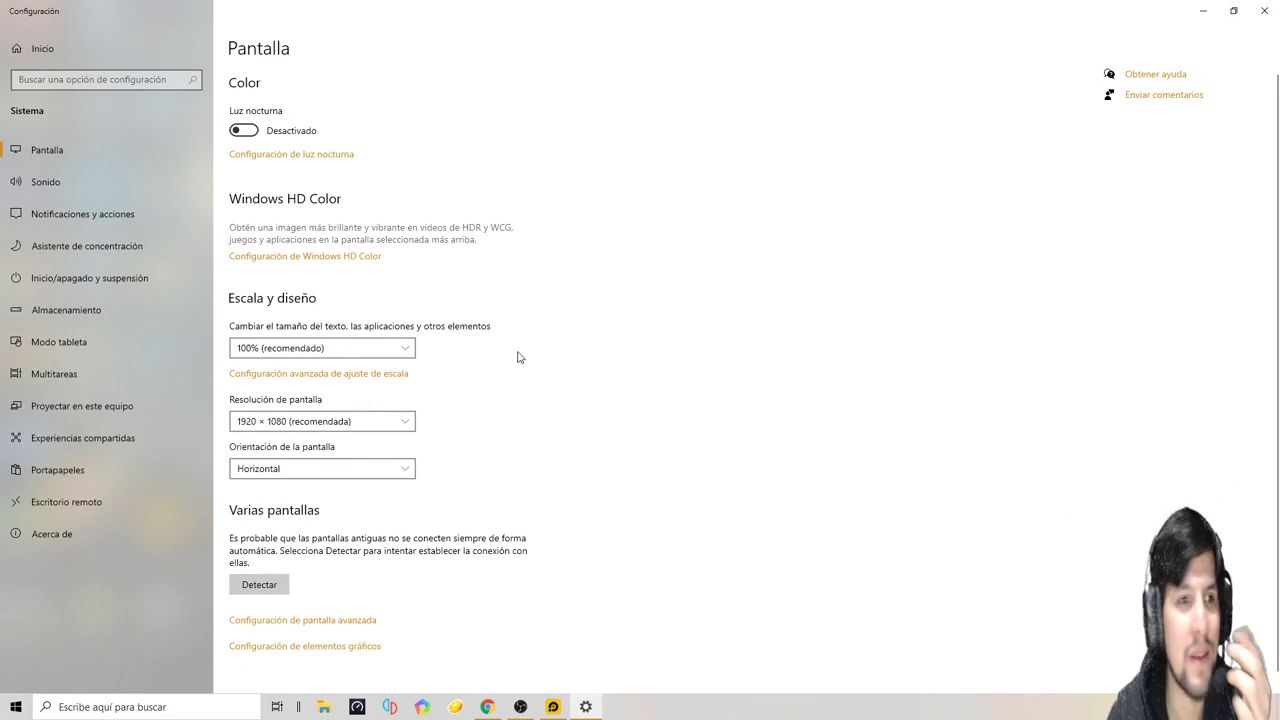
left_click(321, 426)
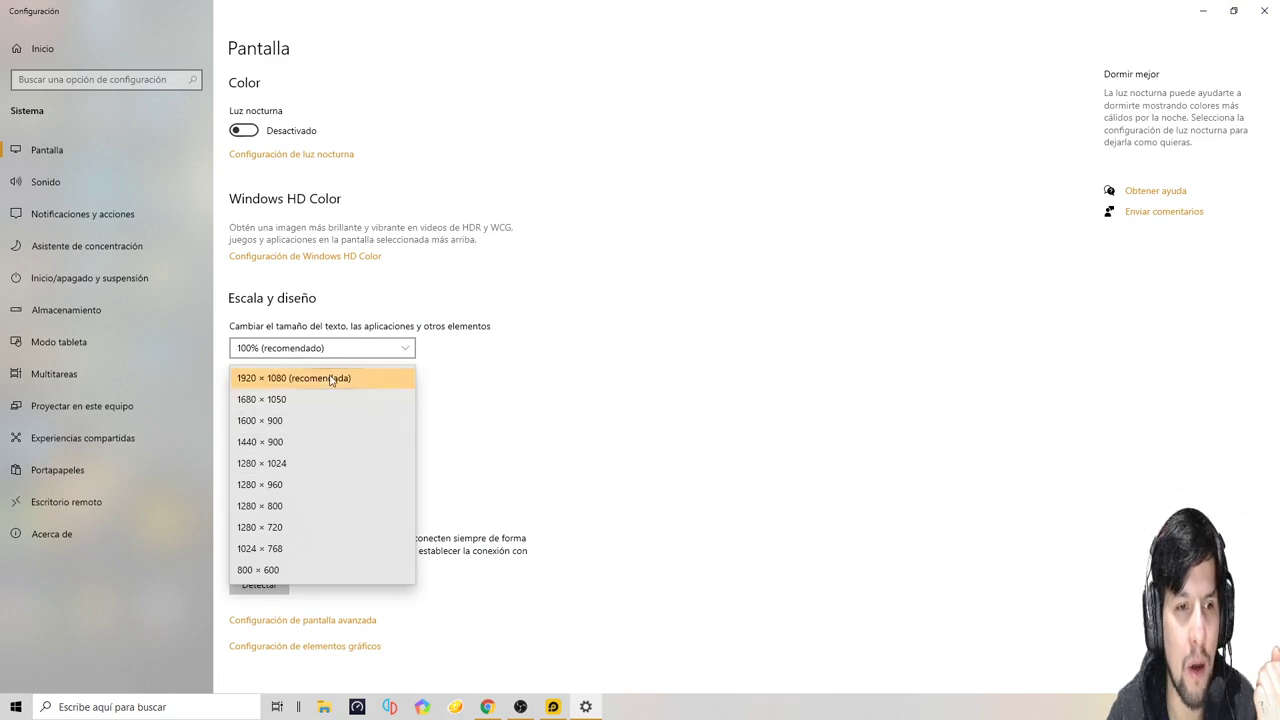
left_click(393, 348)
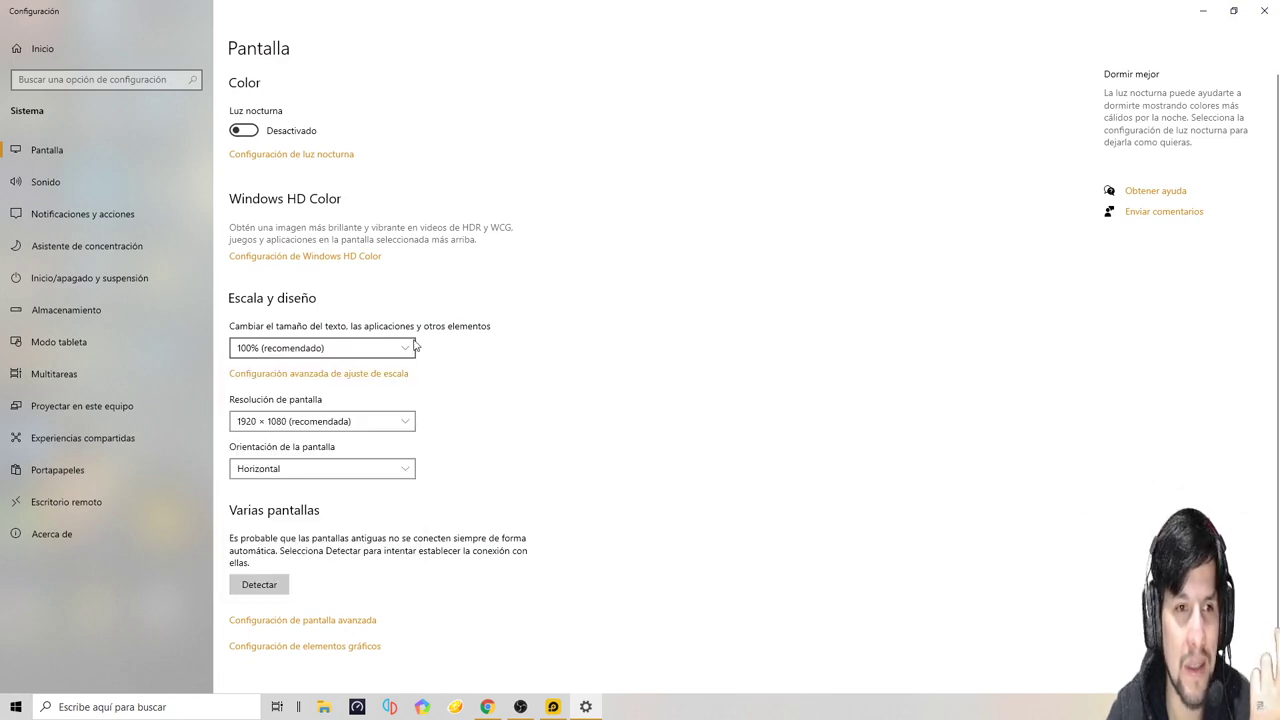
left_click(1262, 7)
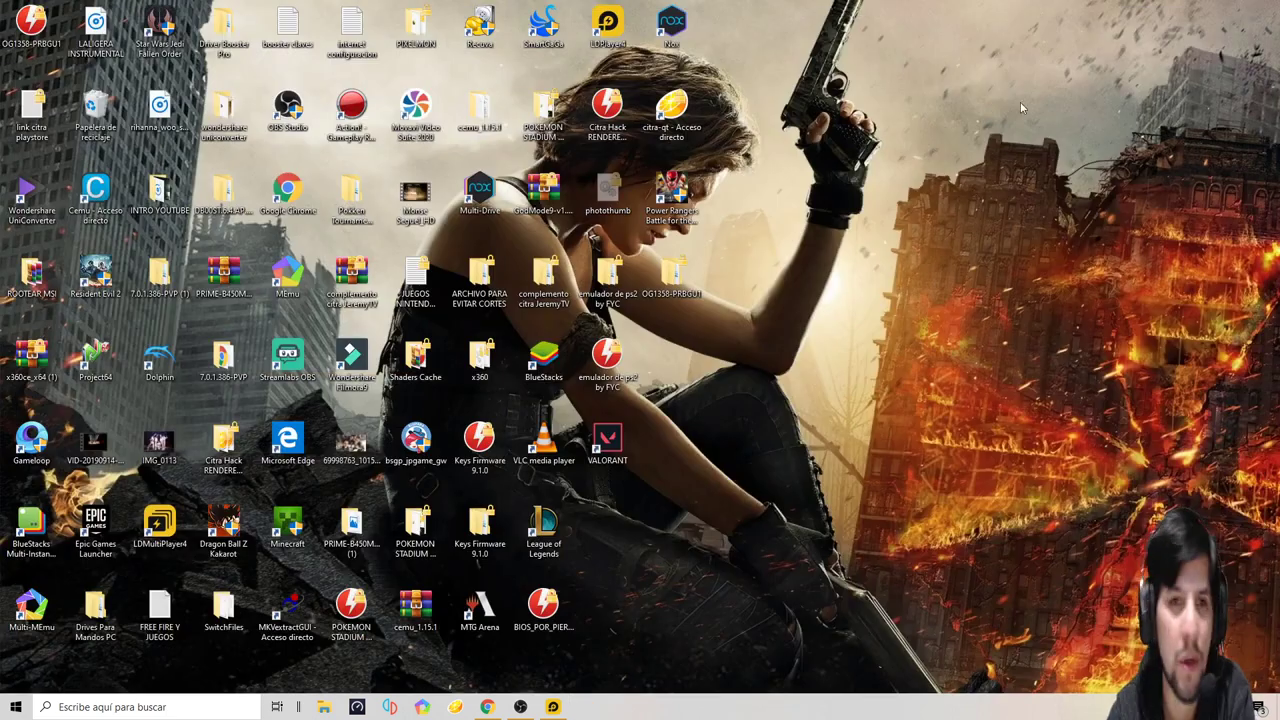
- Return to the LDPlayer settings and set the CPU to 4 núcleos (Recomendado)
left_click(553, 707)
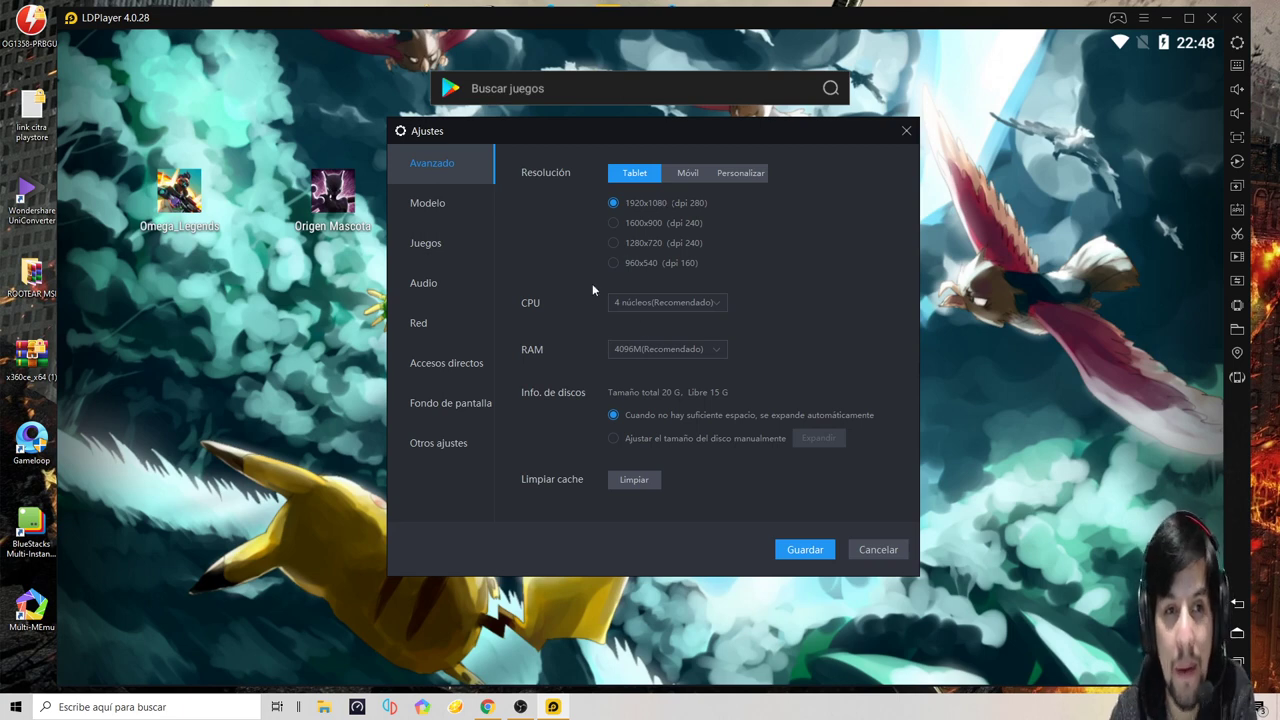
left_click(667, 303)
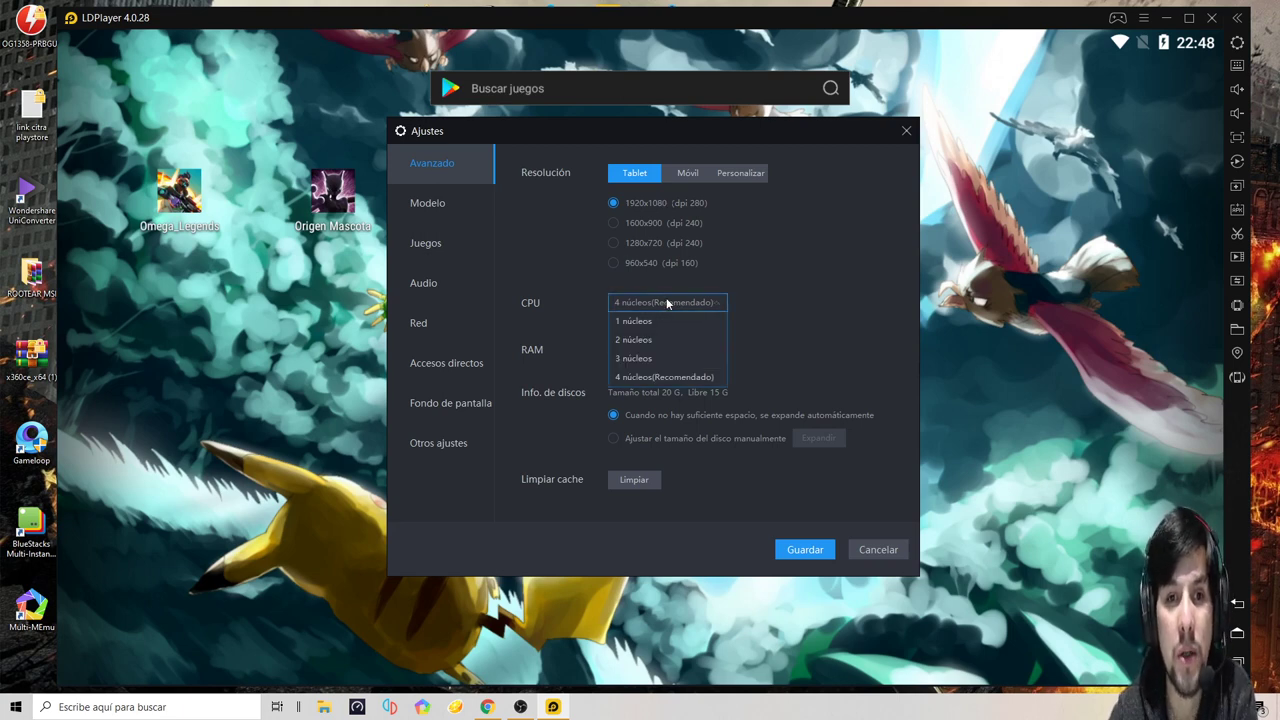
left_click(660, 377)
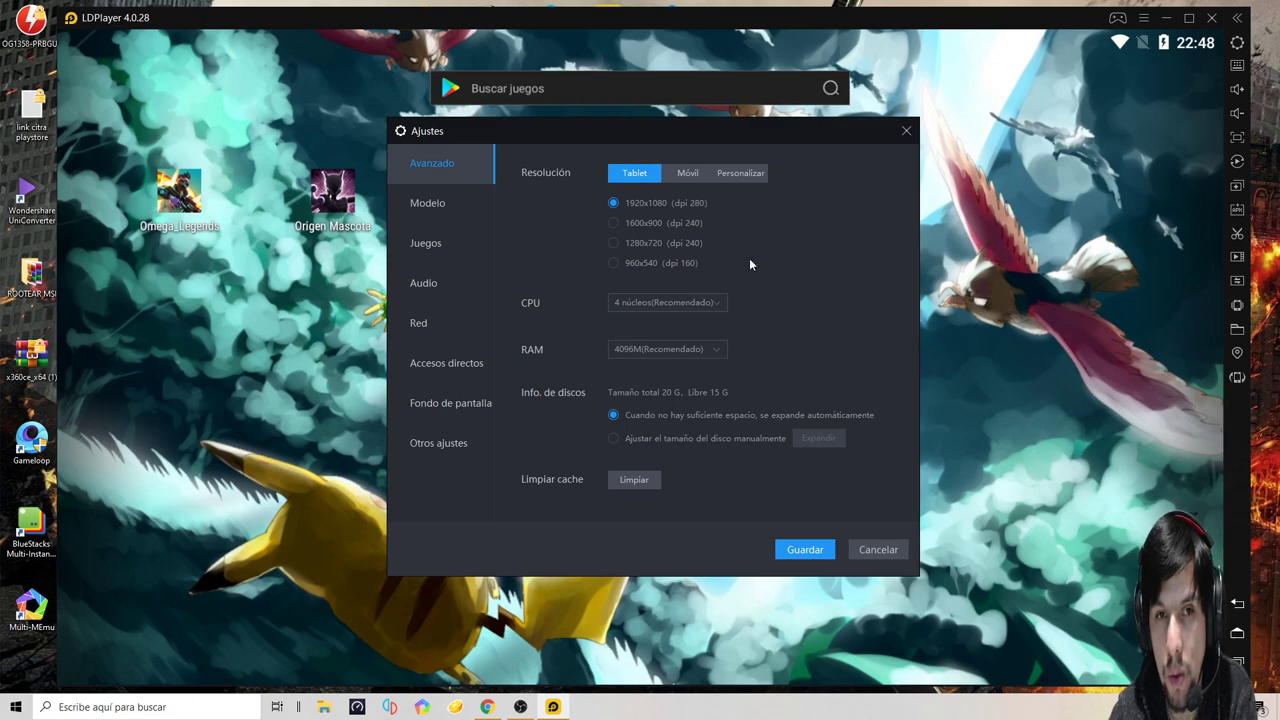
- Open the properties of Este equipo from the file explorer to examine the PC's processor and installed RAM
left_click(1164, 18)
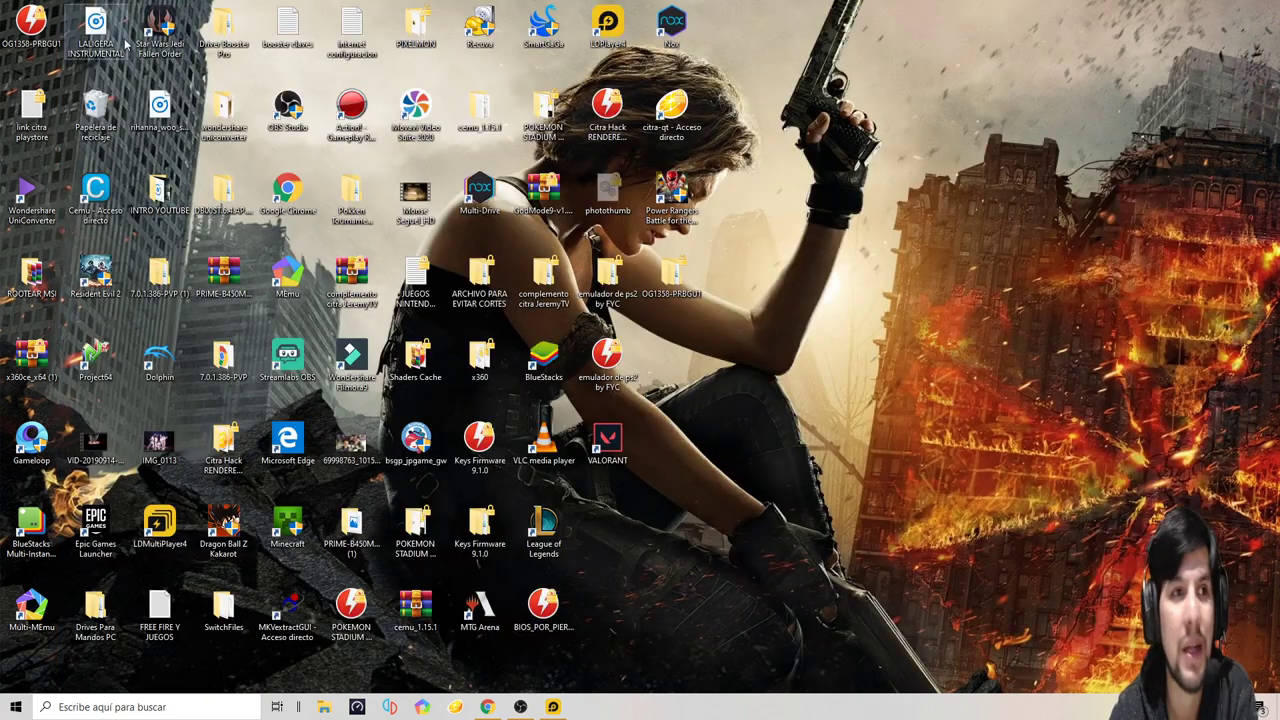
double_click(223, 112)
left_click(193, 116)
right_click(659, 318)
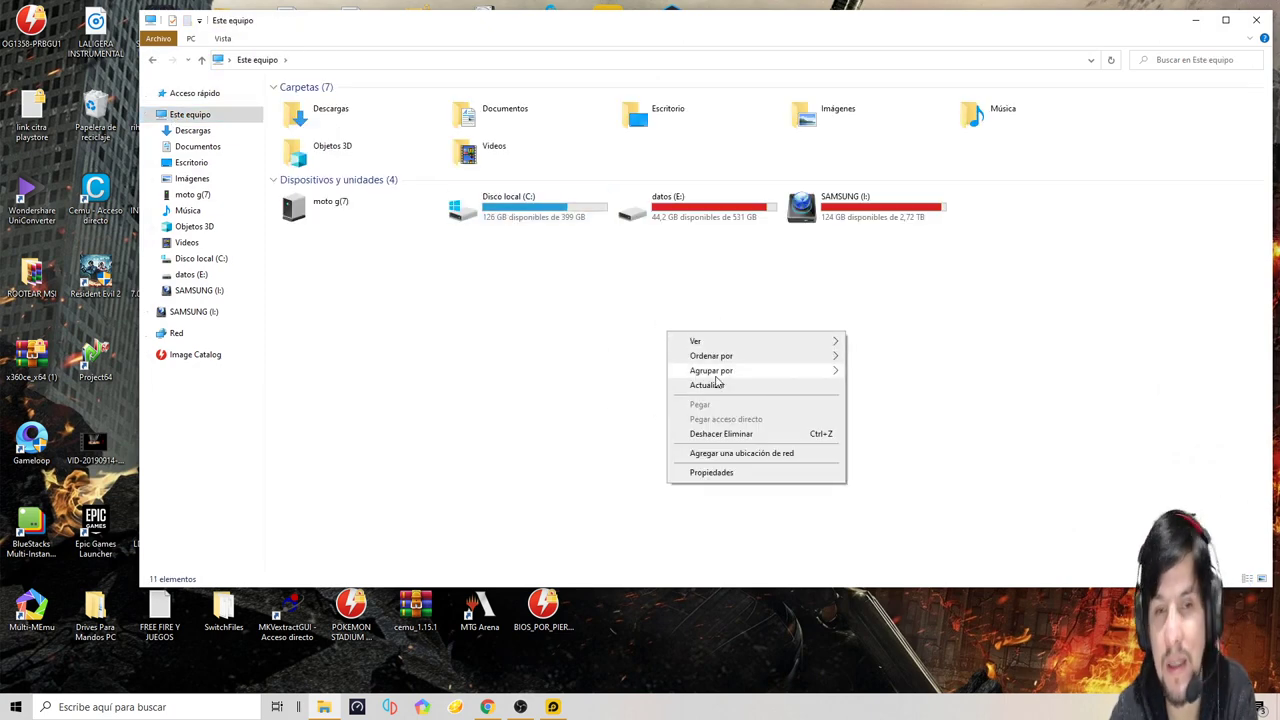
mouse_move(715, 378)
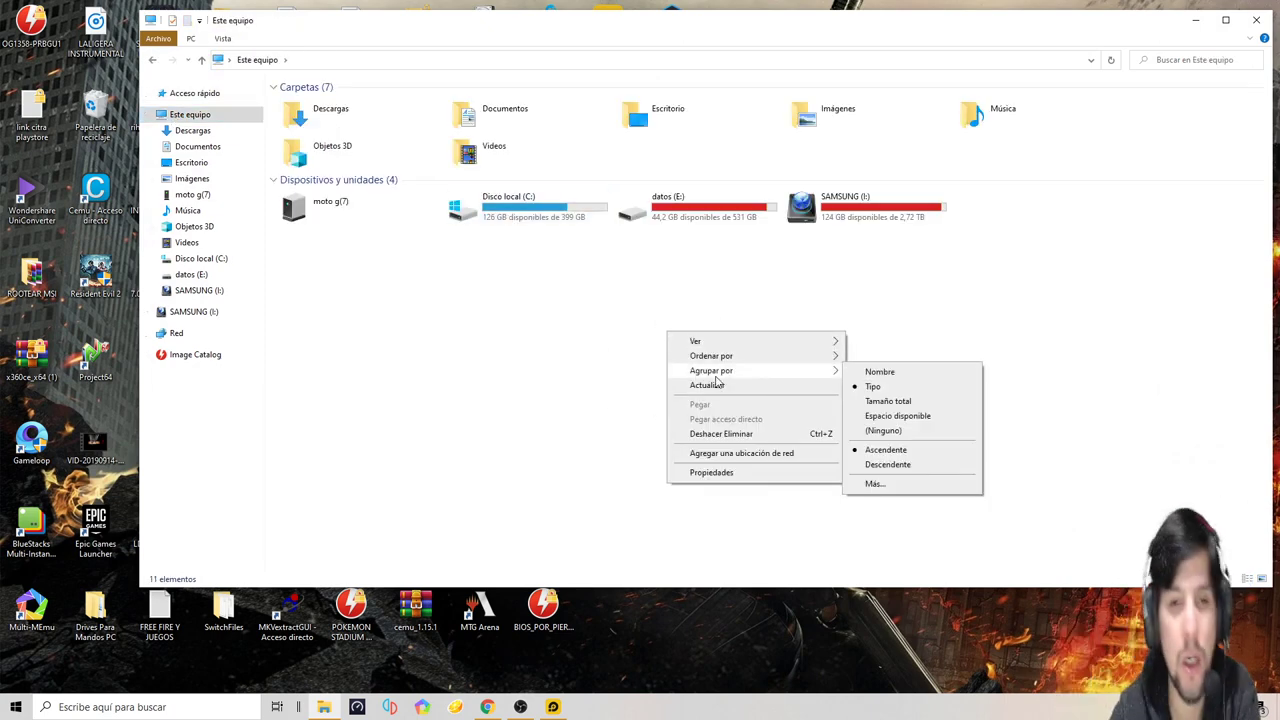
left_click(712, 472)
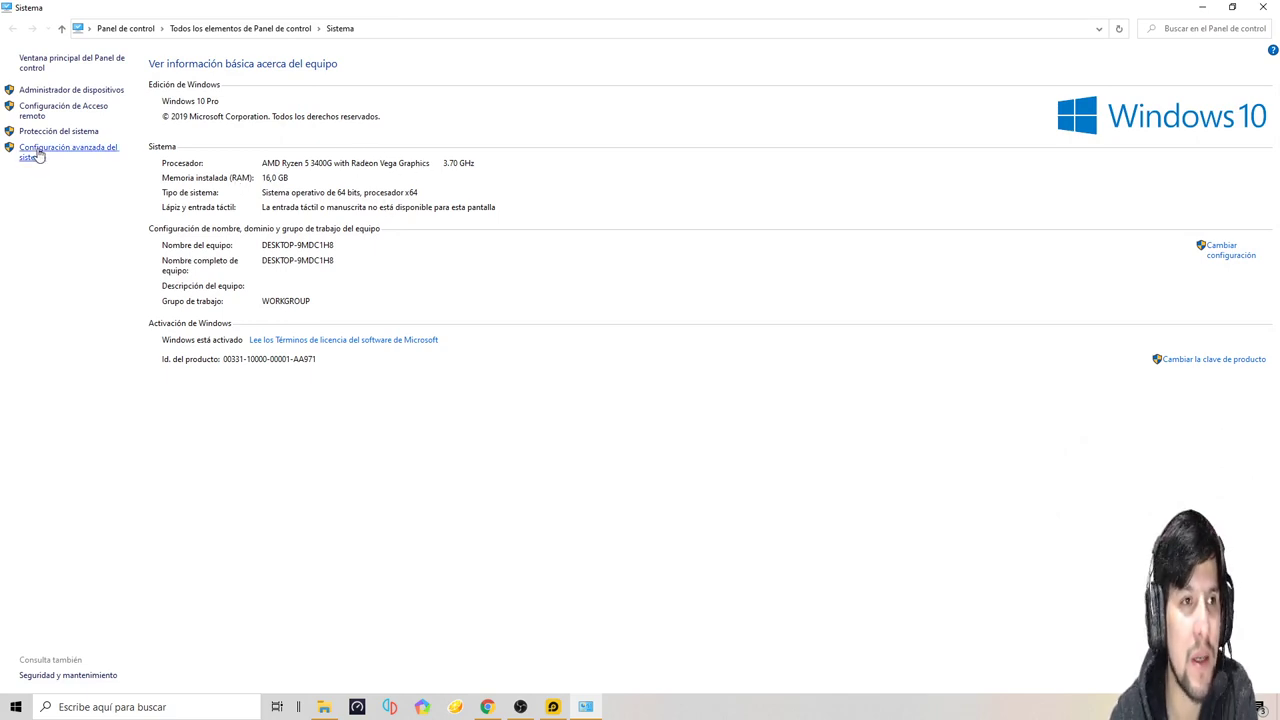
- Examine the list of processor entries in the Windows Administrador de dispositivos, and close it
left_click(97, 93)
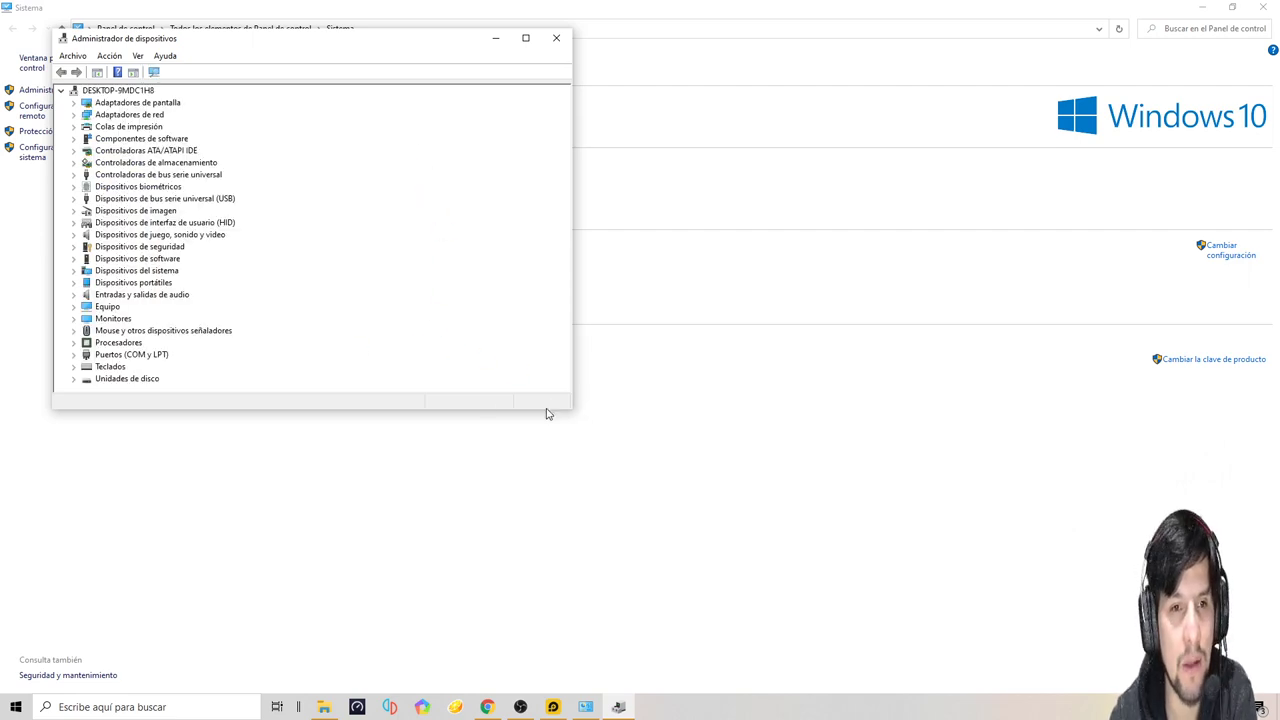
left_click_drag(569, 408, 1042, 575)
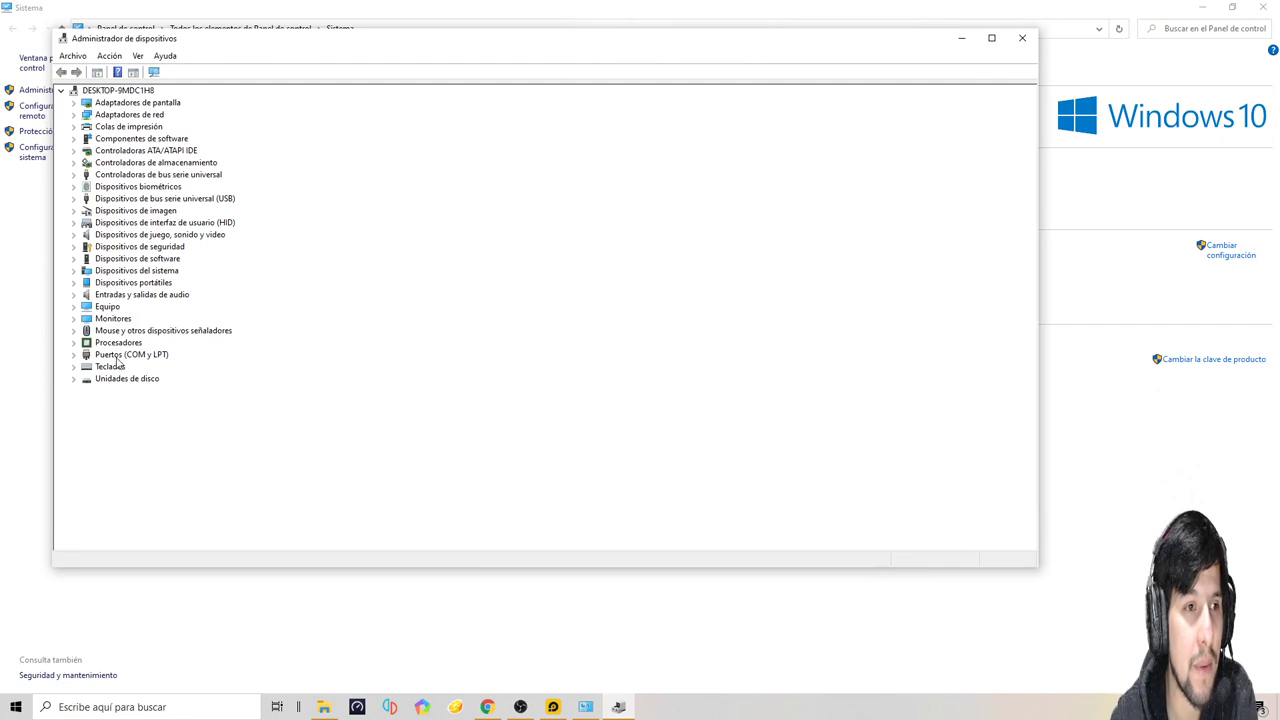
left_click(73, 343)
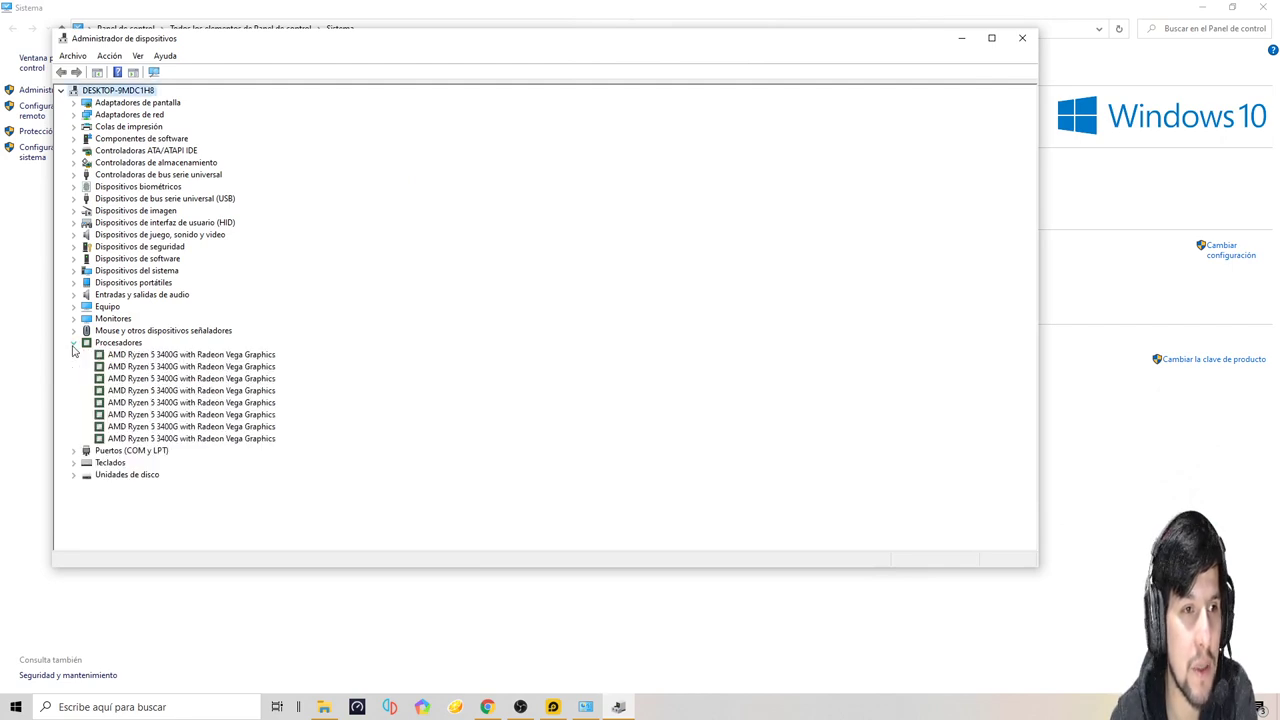
left_click(168, 356)
left_click(174, 367)
left_click(180, 379)
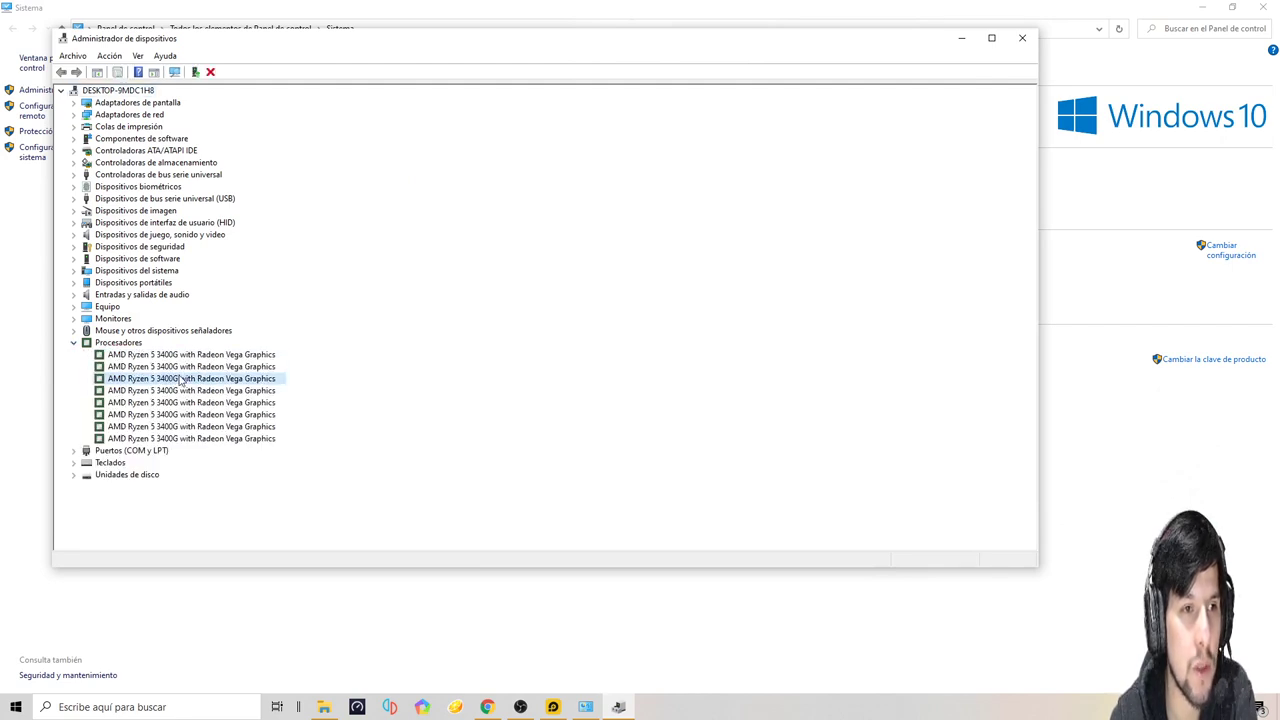
left_click(186, 391)
left_click(193, 403)
left_click(196, 415)
left_click(199, 427)
left_click(205, 439)
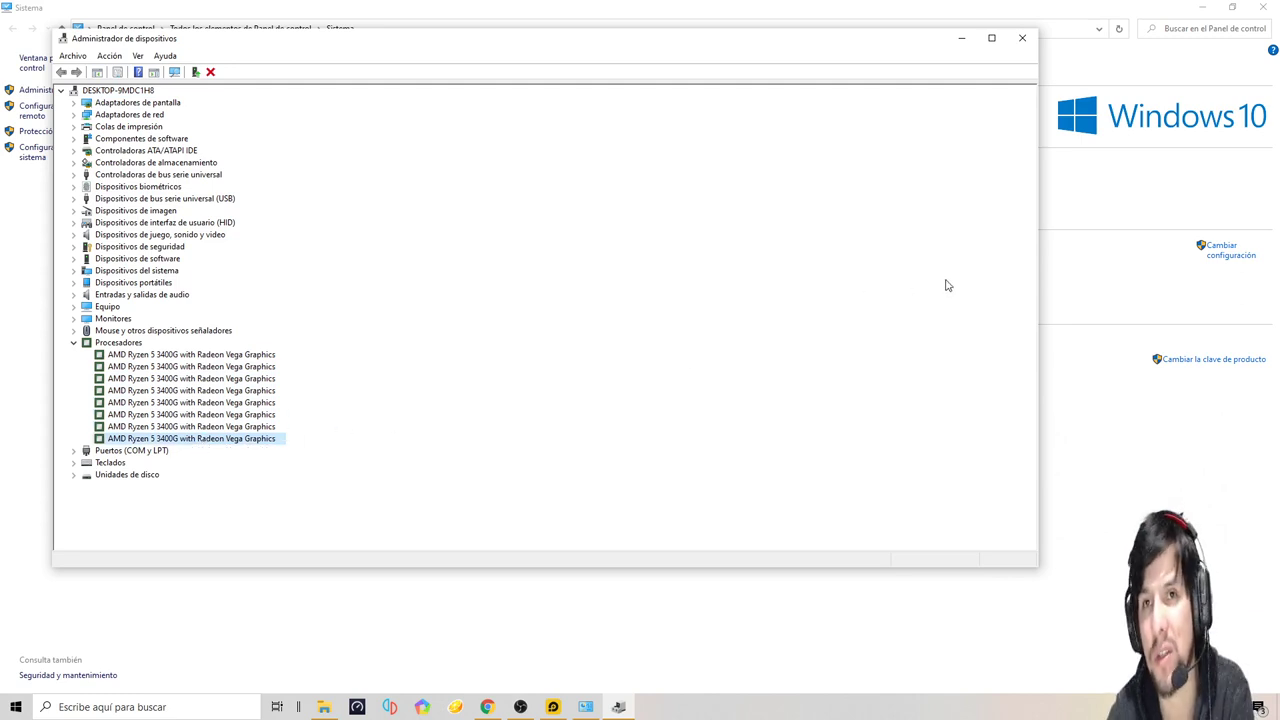
left_click(1016, 39)
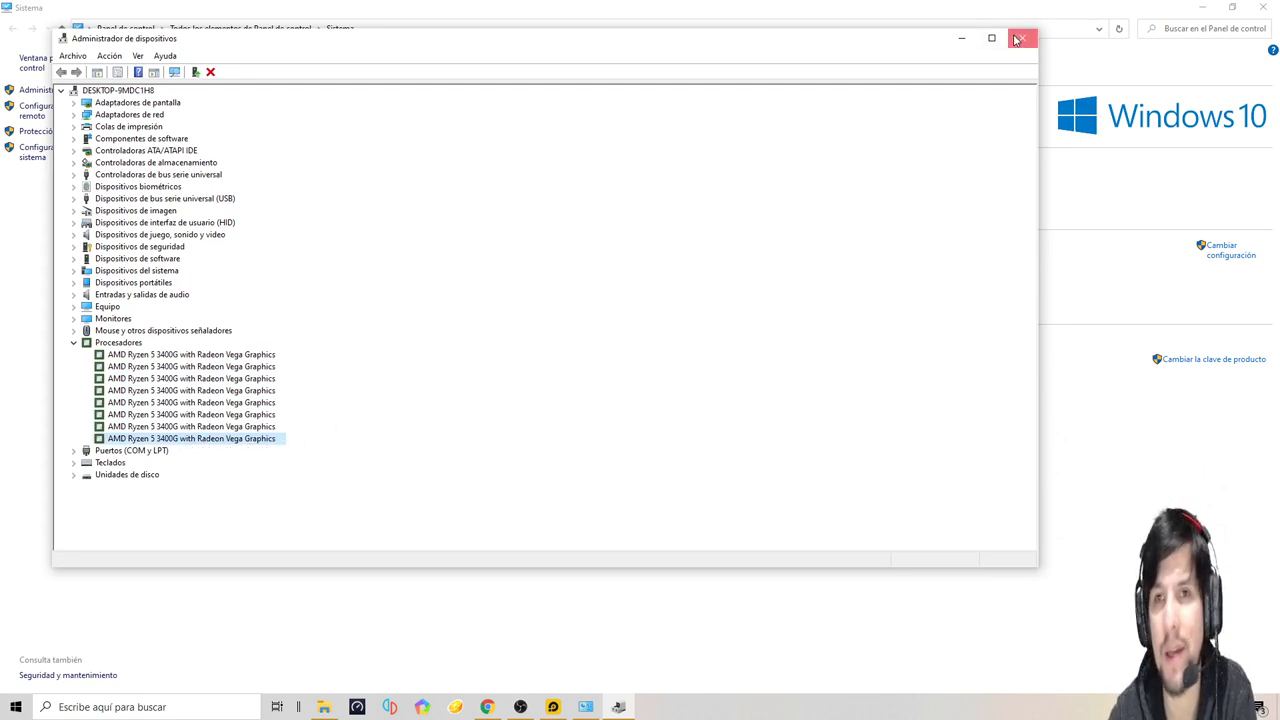
- Close the system information and Este equipo windows and return to the LDPlayer settings
left_click(1256, 7)
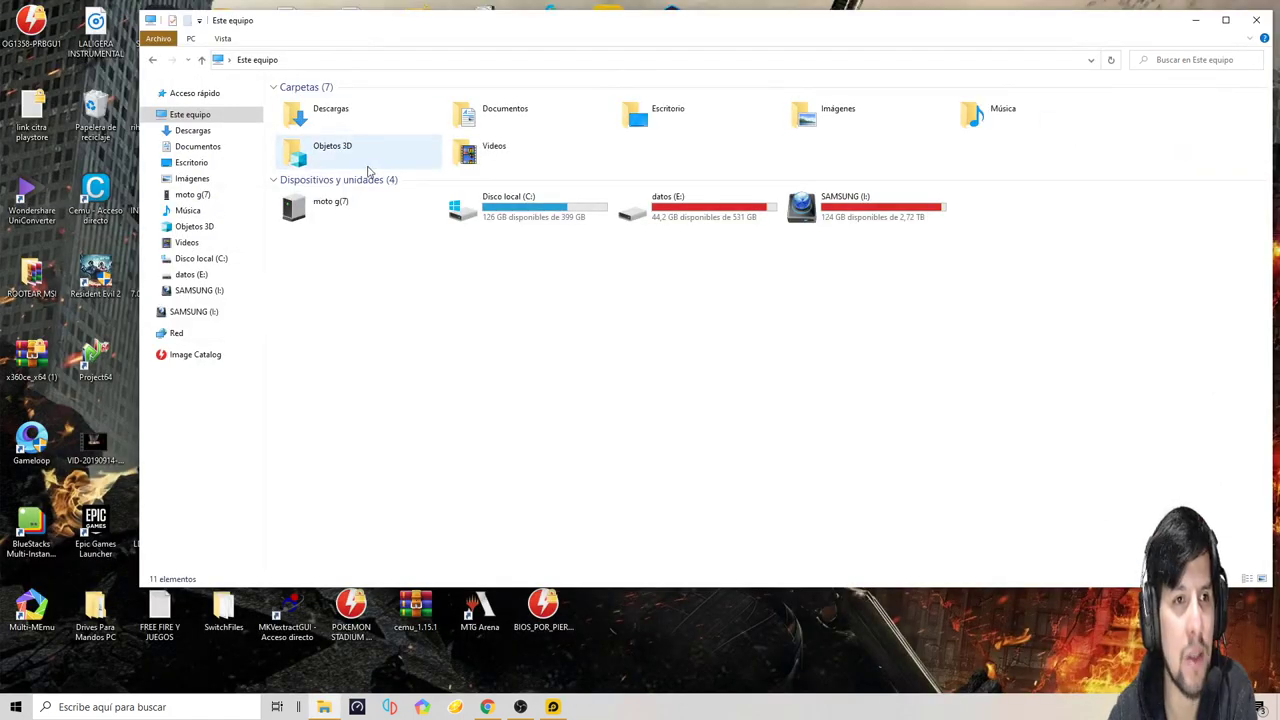
left_click(1256, 20)
left_click(562, 708)
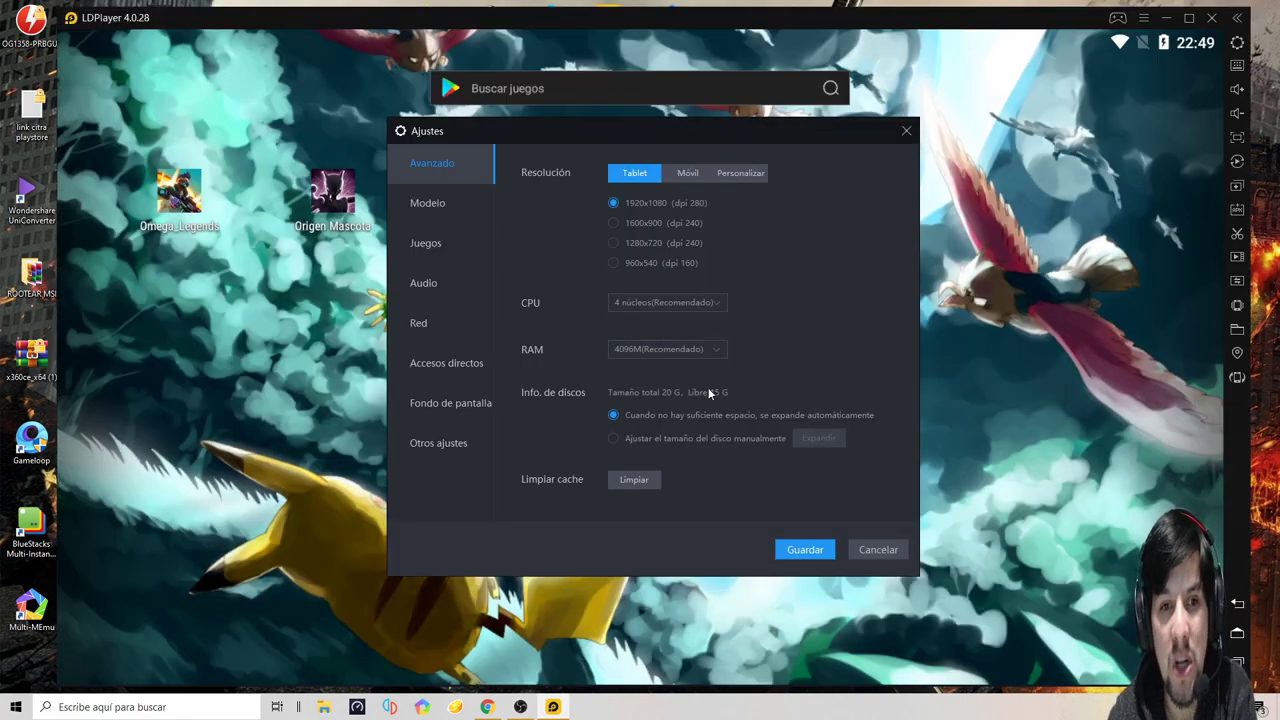
- Select 4 núcleos (Recomendado) for the CPU and set the RAM to 8192M
left_click(624, 304)
left_click(680, 377)
left_click(668, 350)
scroll(684, 406, "down", 3)
left_click(642, 470)
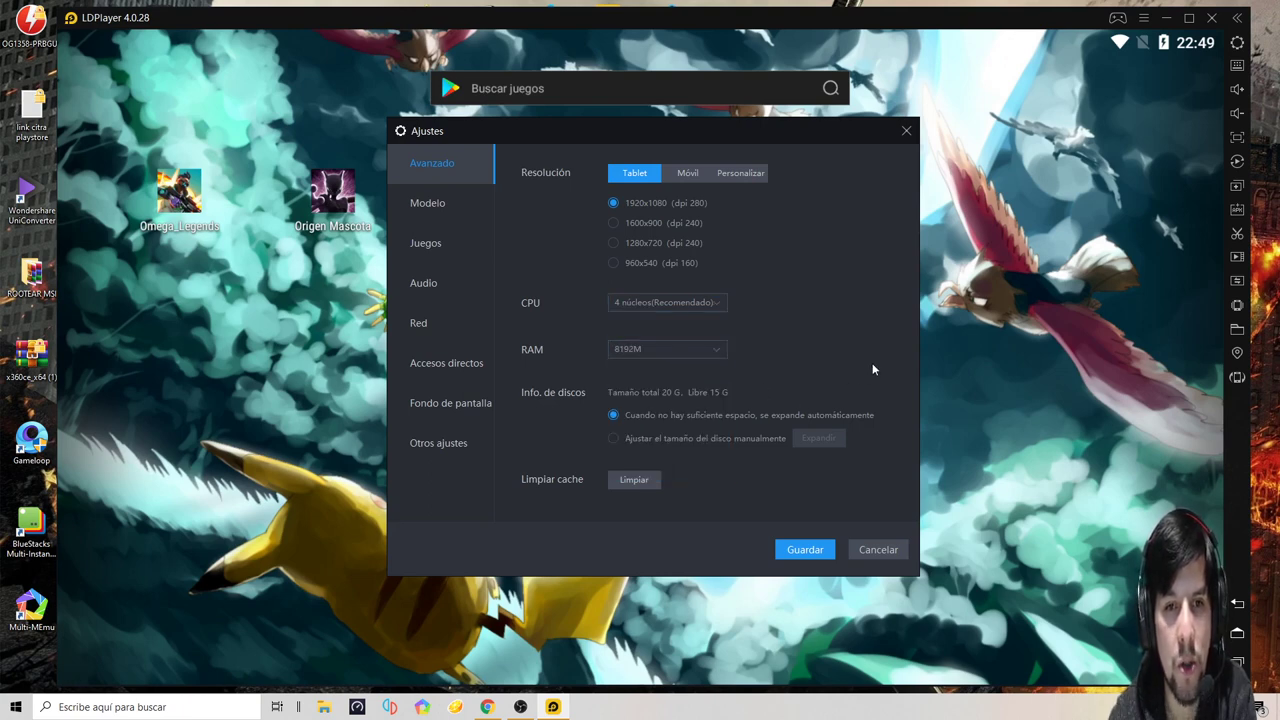
- Set the emulator's RAM to 4096M (Recomendado)
left_click(662, 352)
scroll(636, 458, "down", 2)
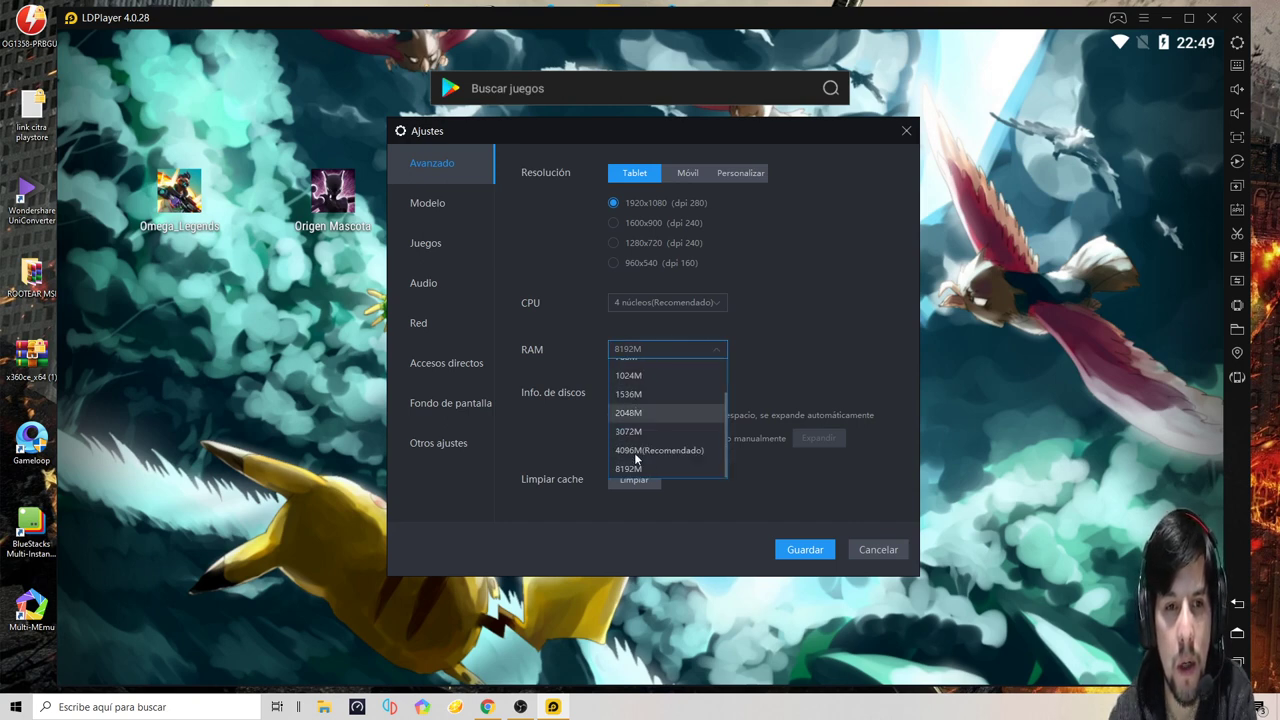
left_click(642, 447)
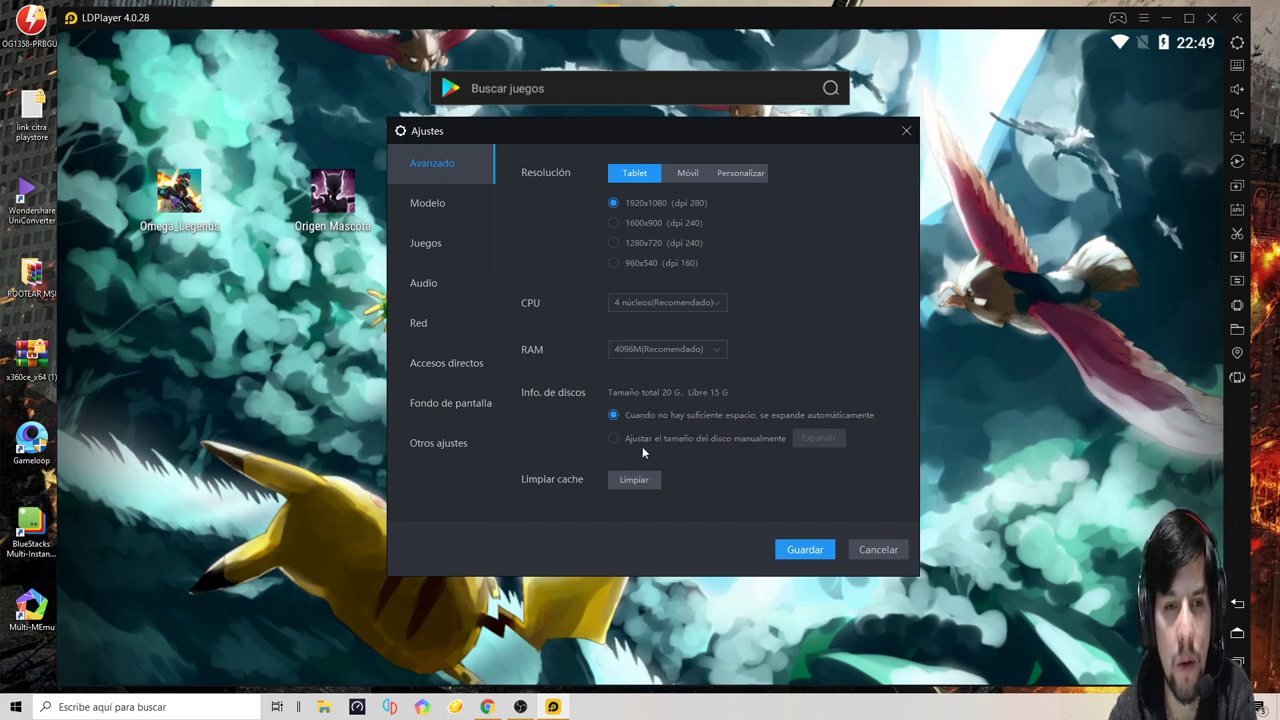
- Examine the frame rate choices in the emulator's device model settings without choosing a different one
left_click(440, 204)
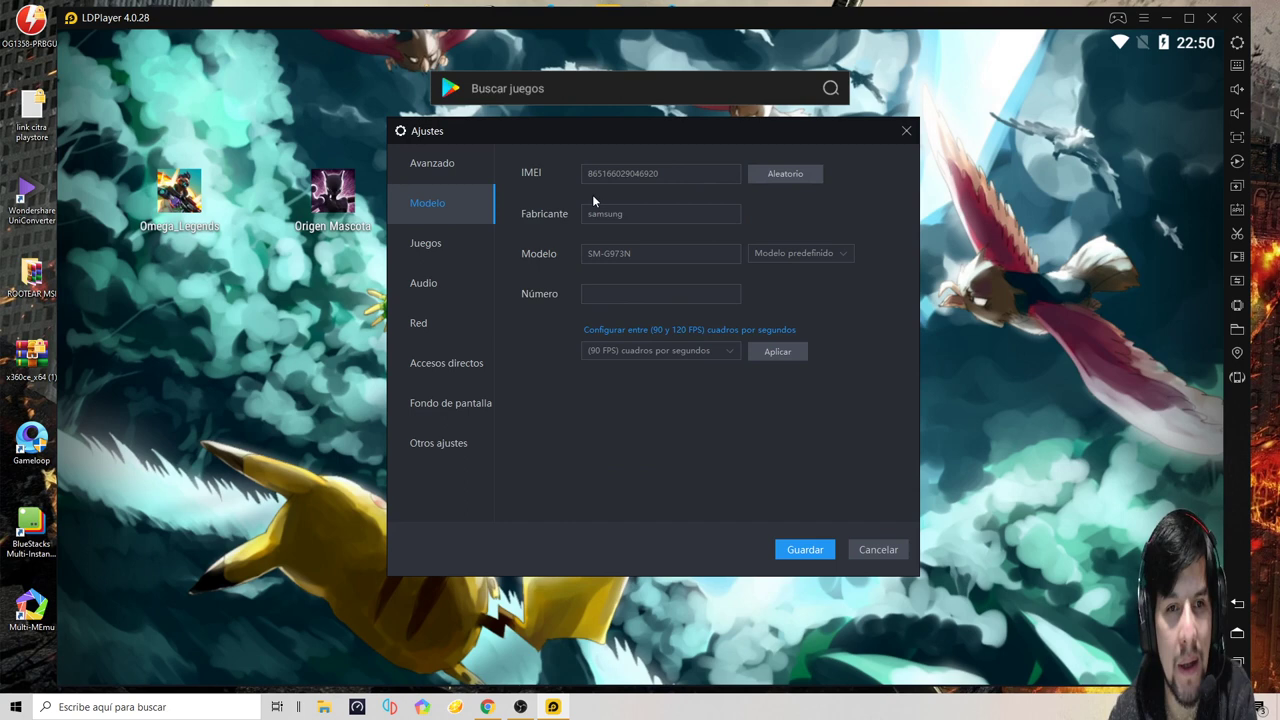
left_click(651, 357)
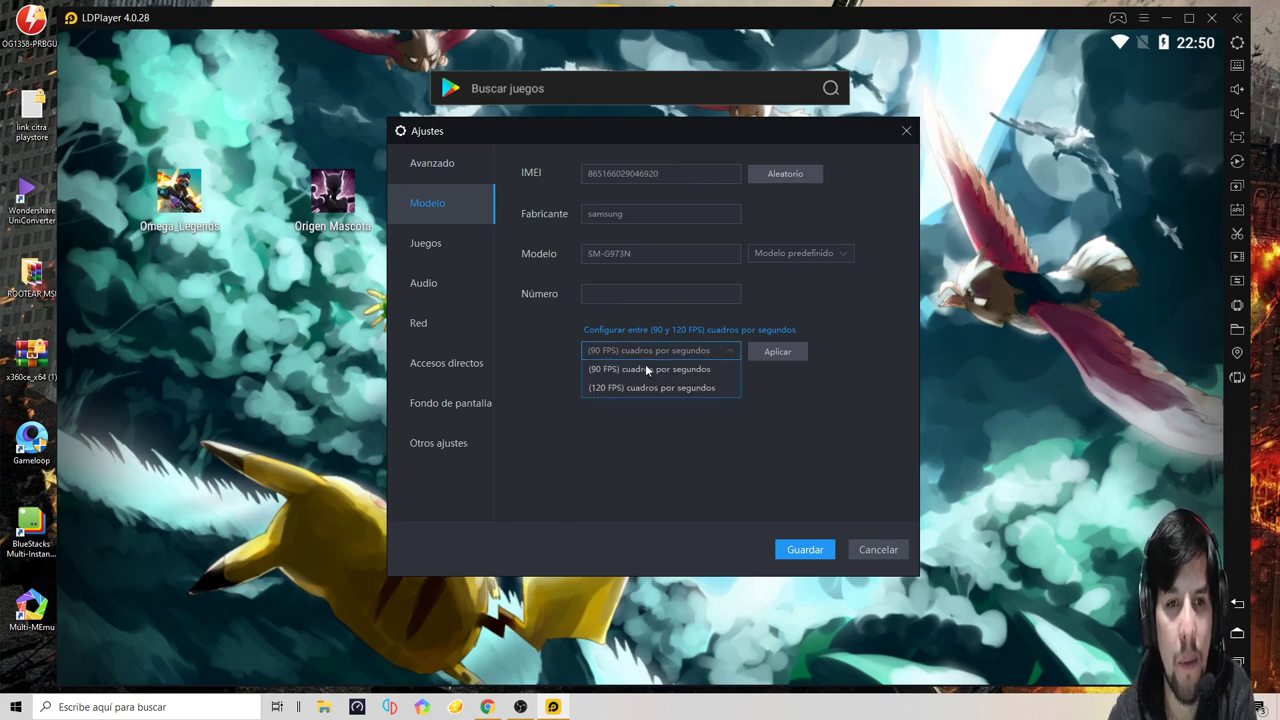
left_click(680, 442)
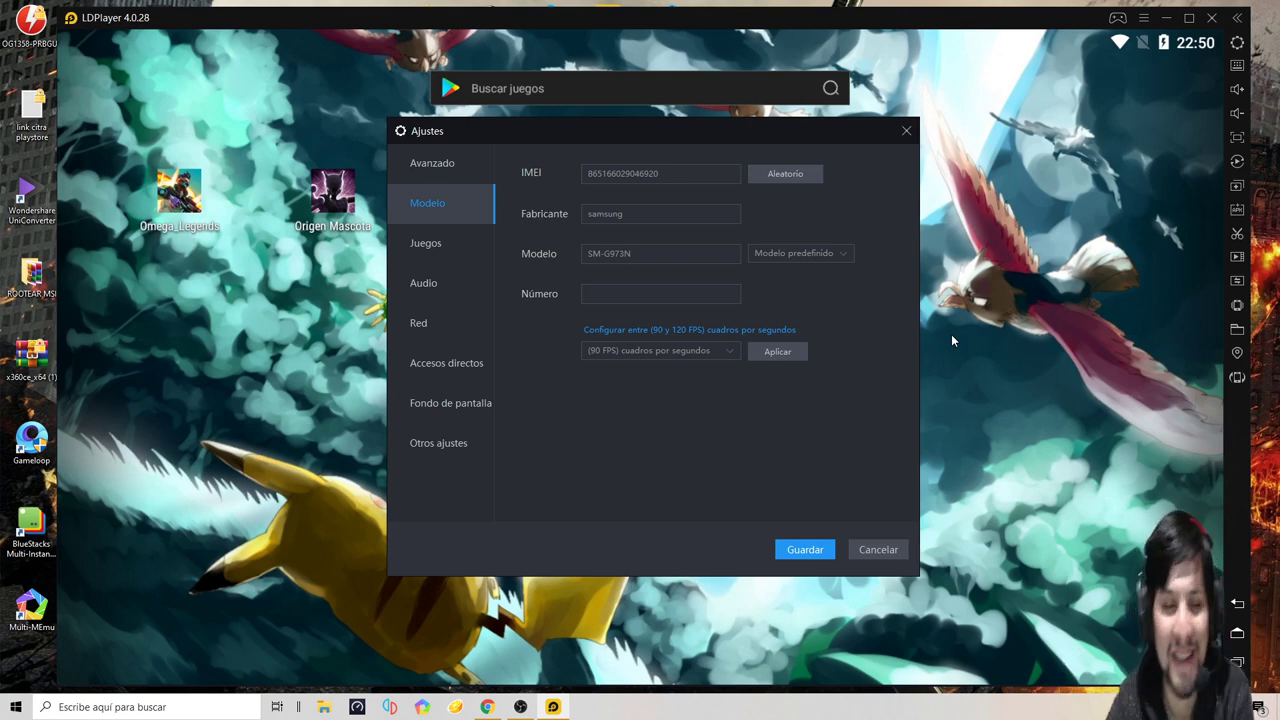
- Examine the game settings, including the frame rate choices, ASTC texture support and the other advanced options
left_click(456, 253)
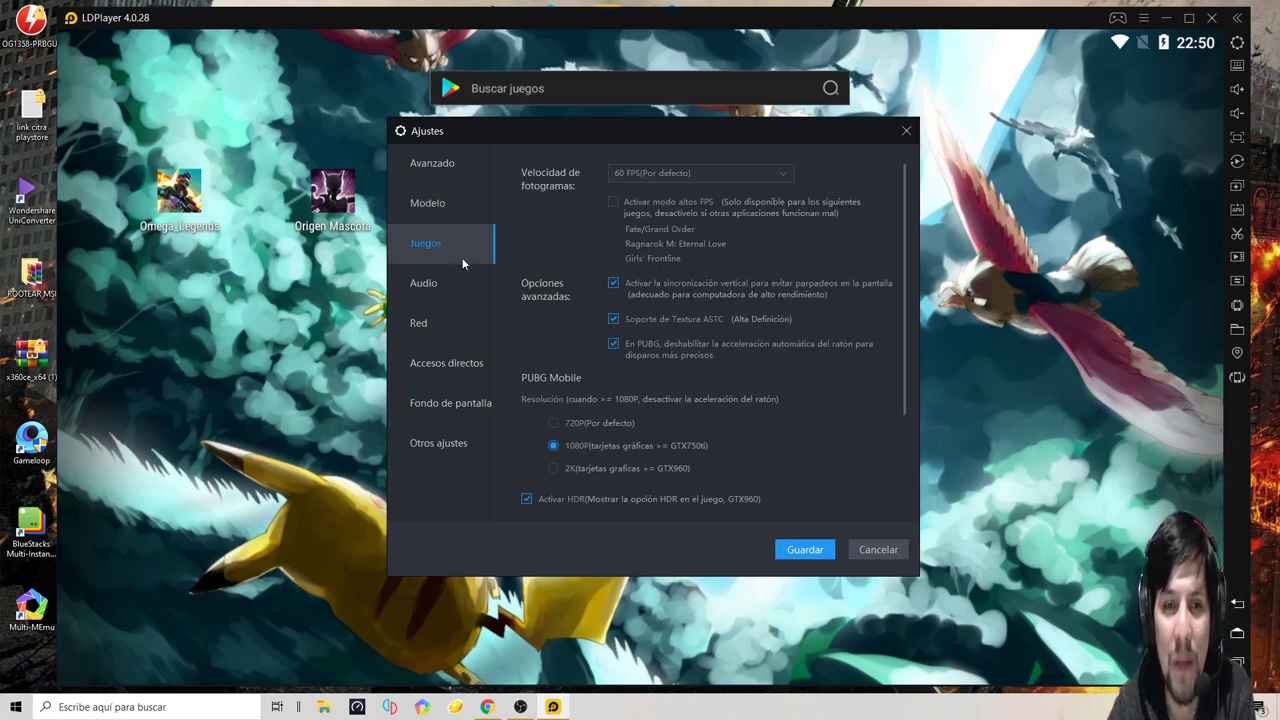
left_click(705, 174)
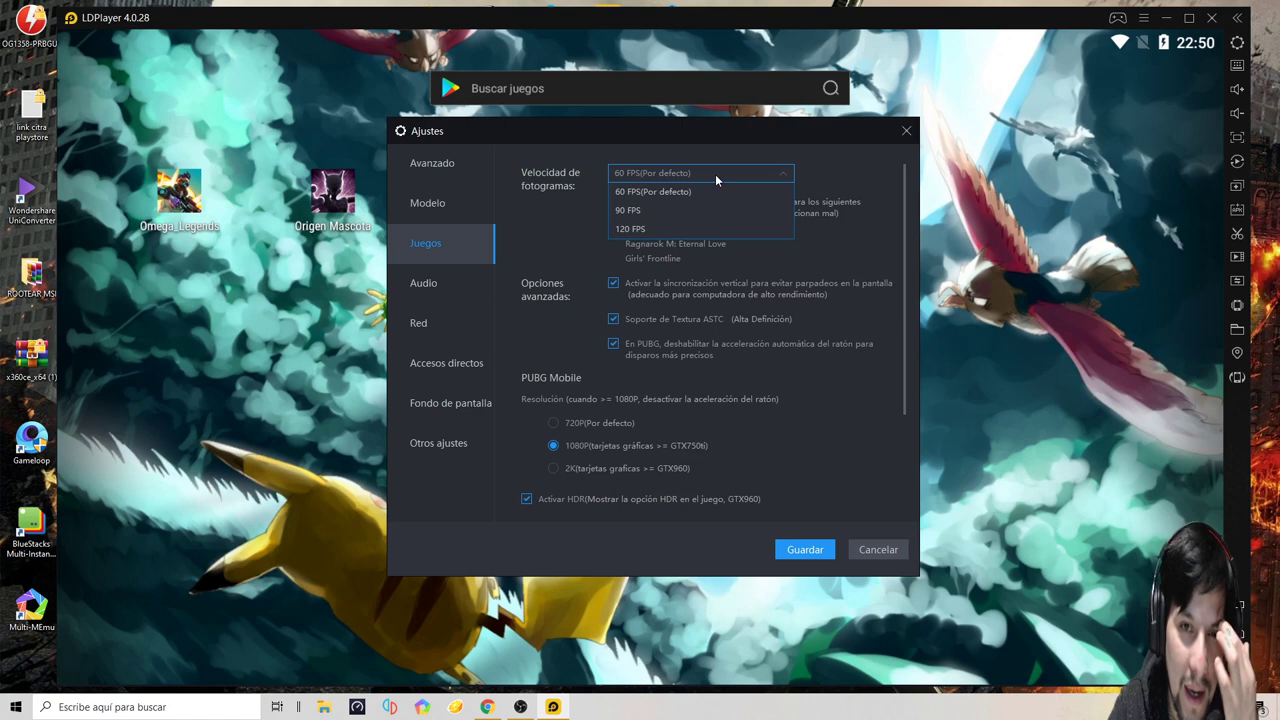
left_click(887, 275)
left_click(733, 171)
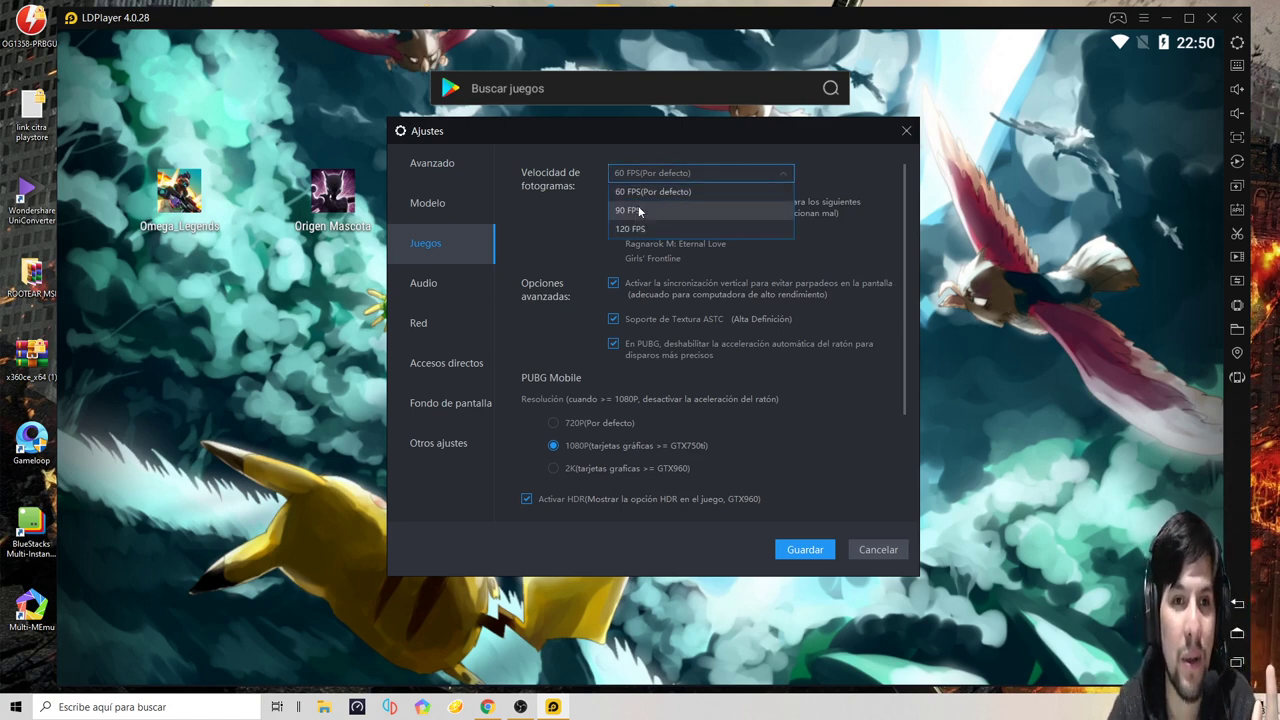
left_click(871, 261)
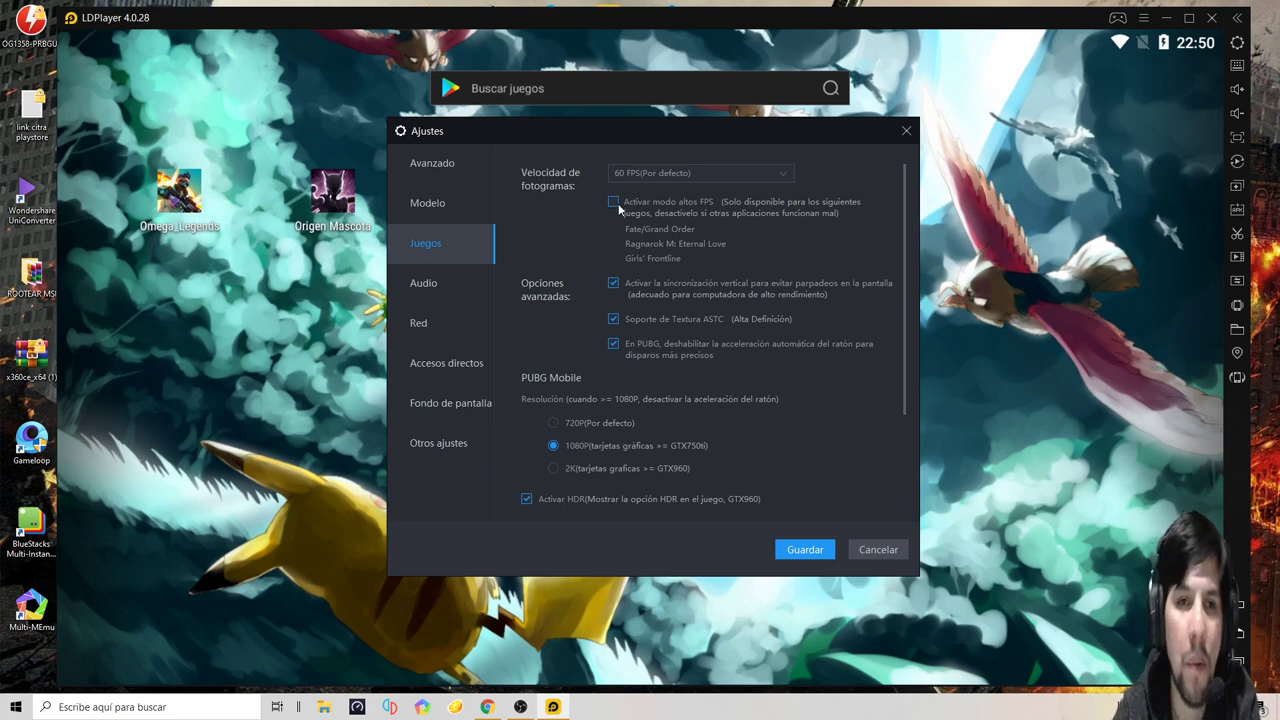
left_click(613, 318)
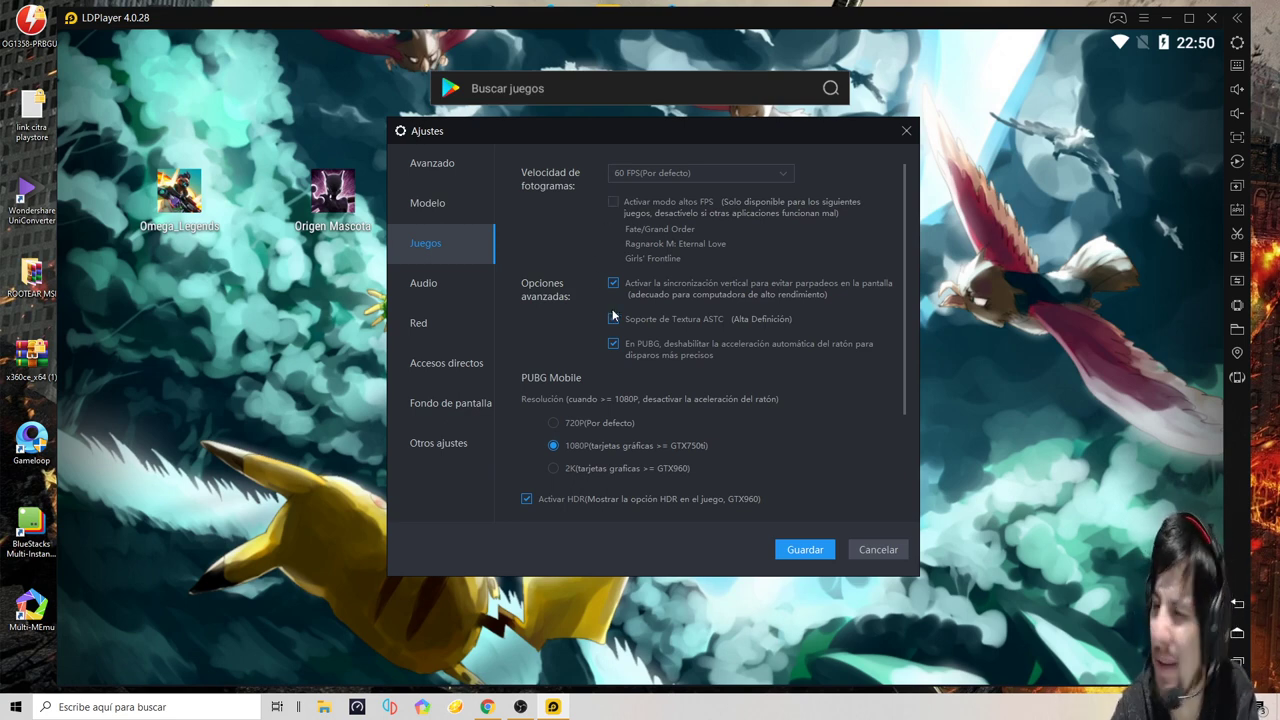
left_click(613, 319)
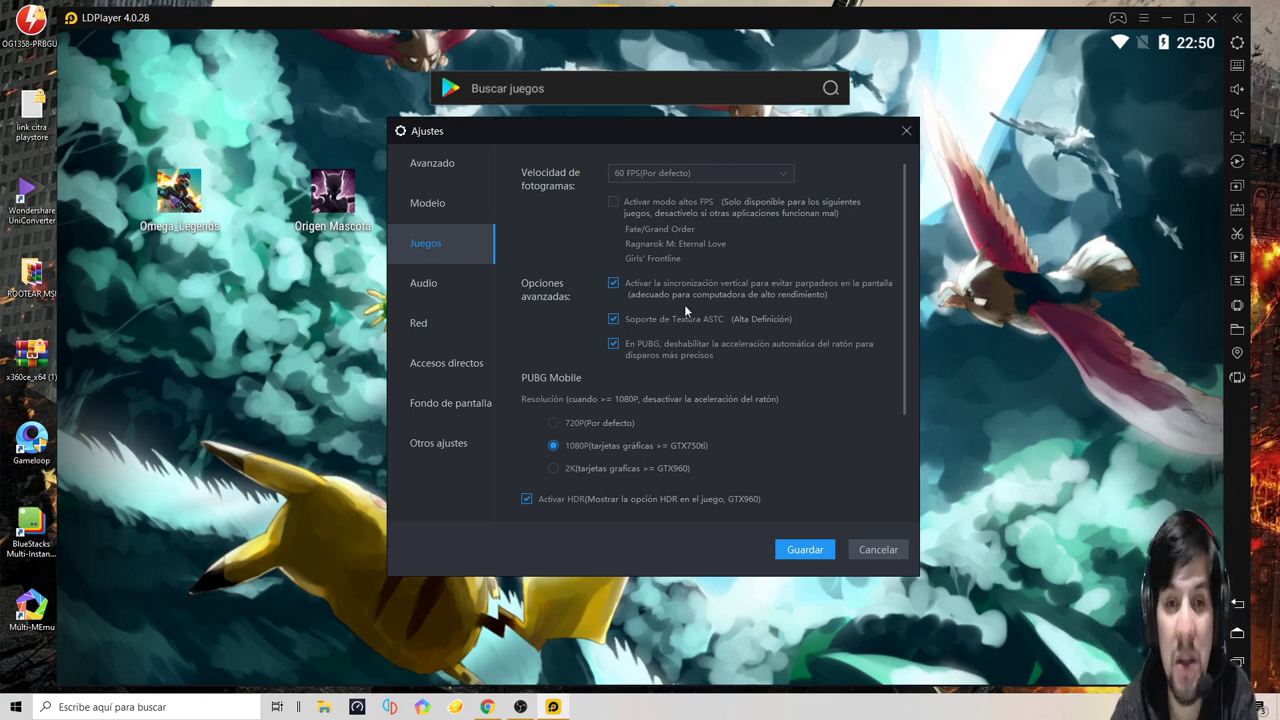
scroll(648, 420, "down", 1)
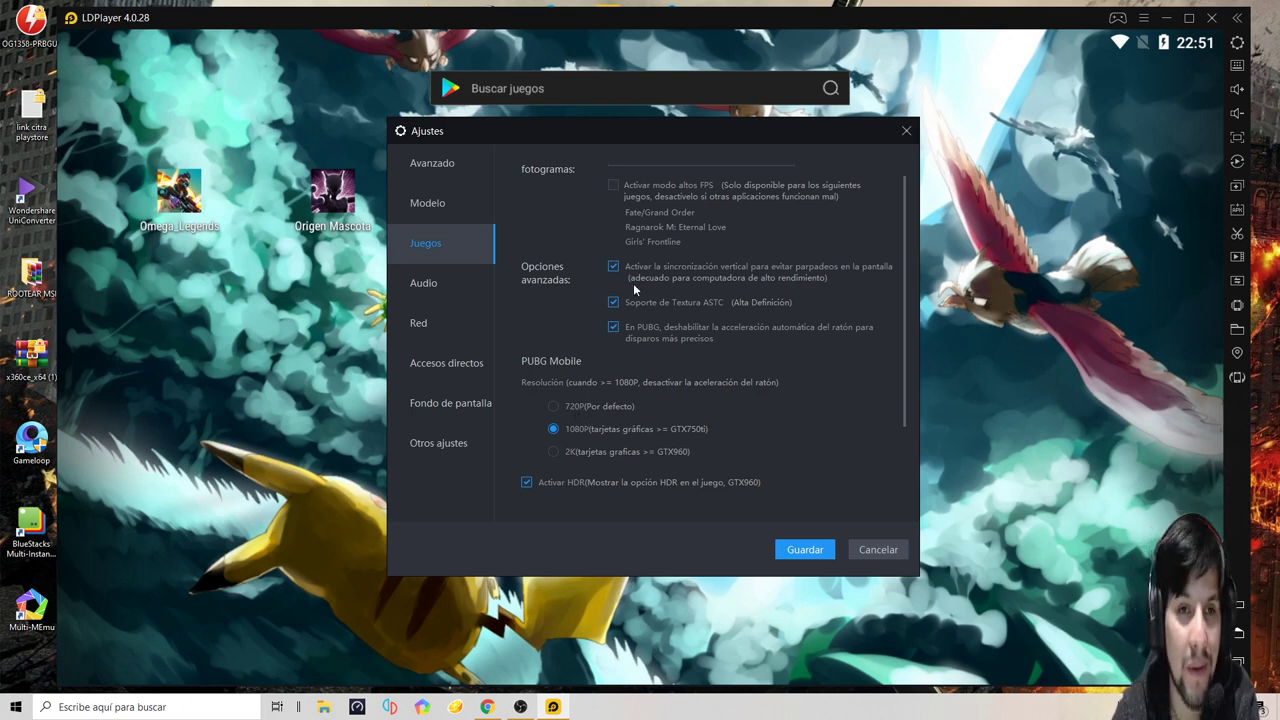
- Set the audio microphone to Micrófono (2- USB Audio Device) and the speaker to Altavoces (2- USB Audio Device)
left_click(425, 280)
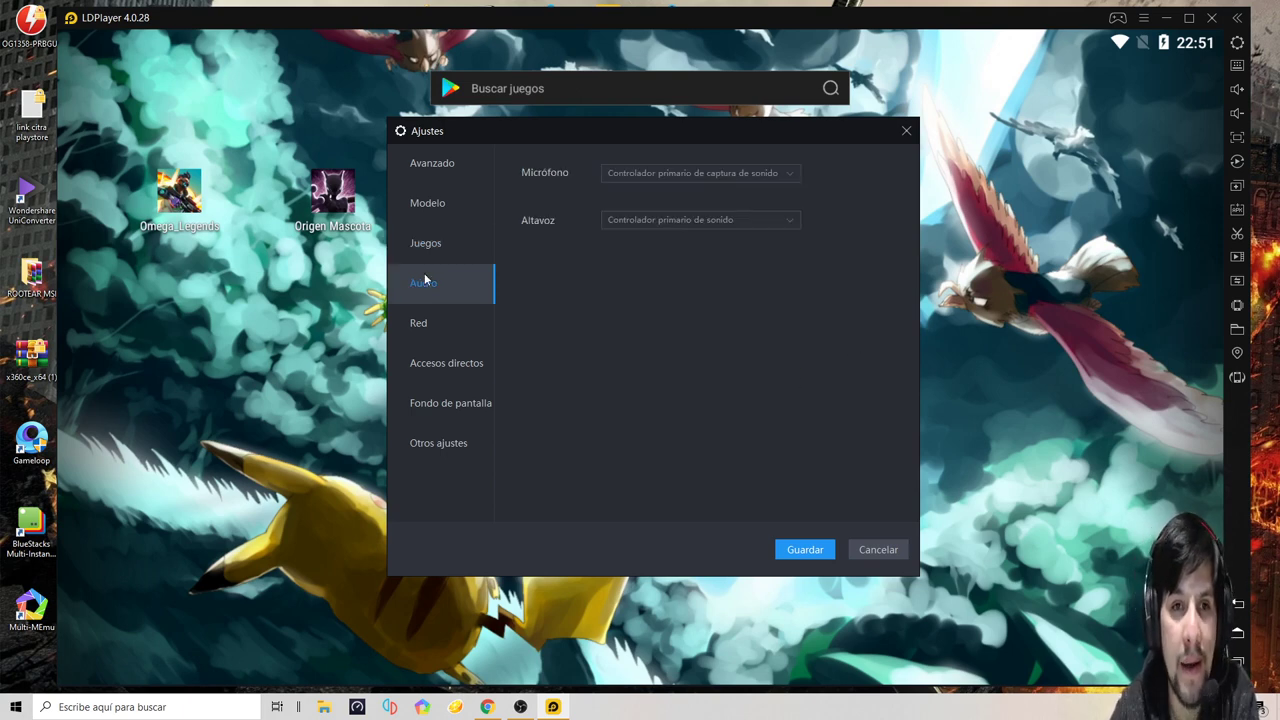
left_click(668, 171)
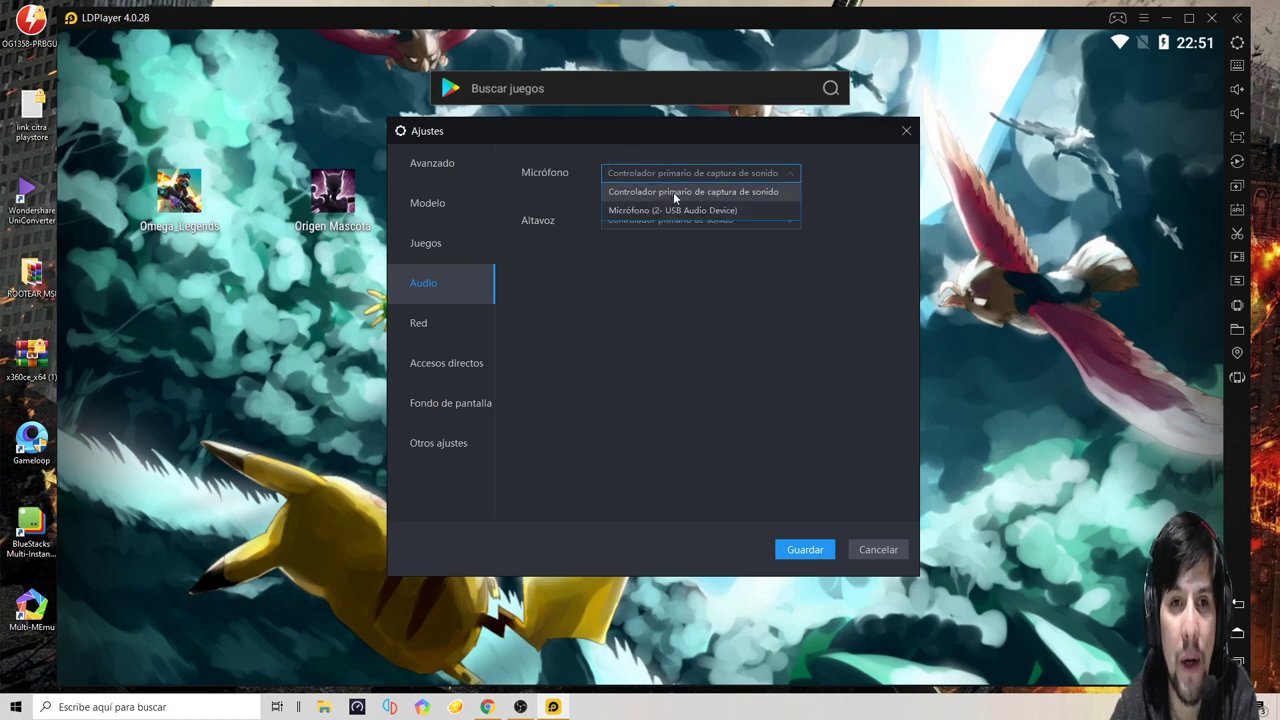
left_click(704, 300)
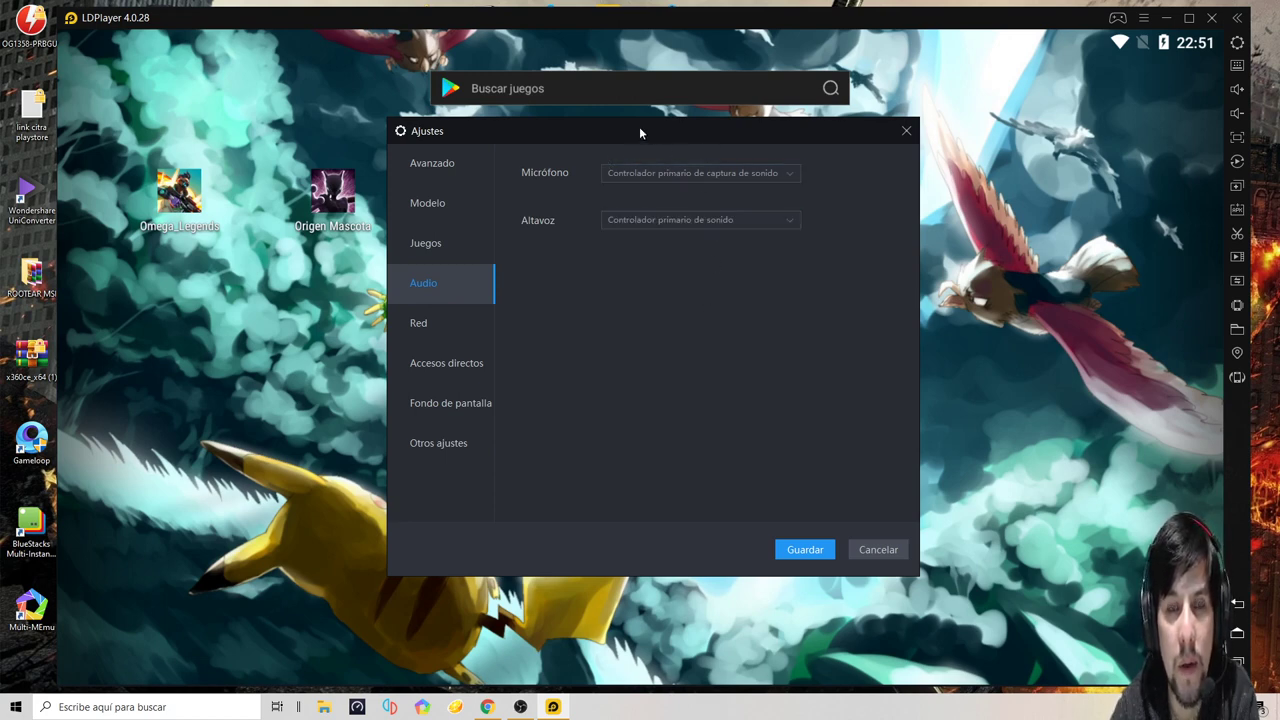
left_click(689, 175)
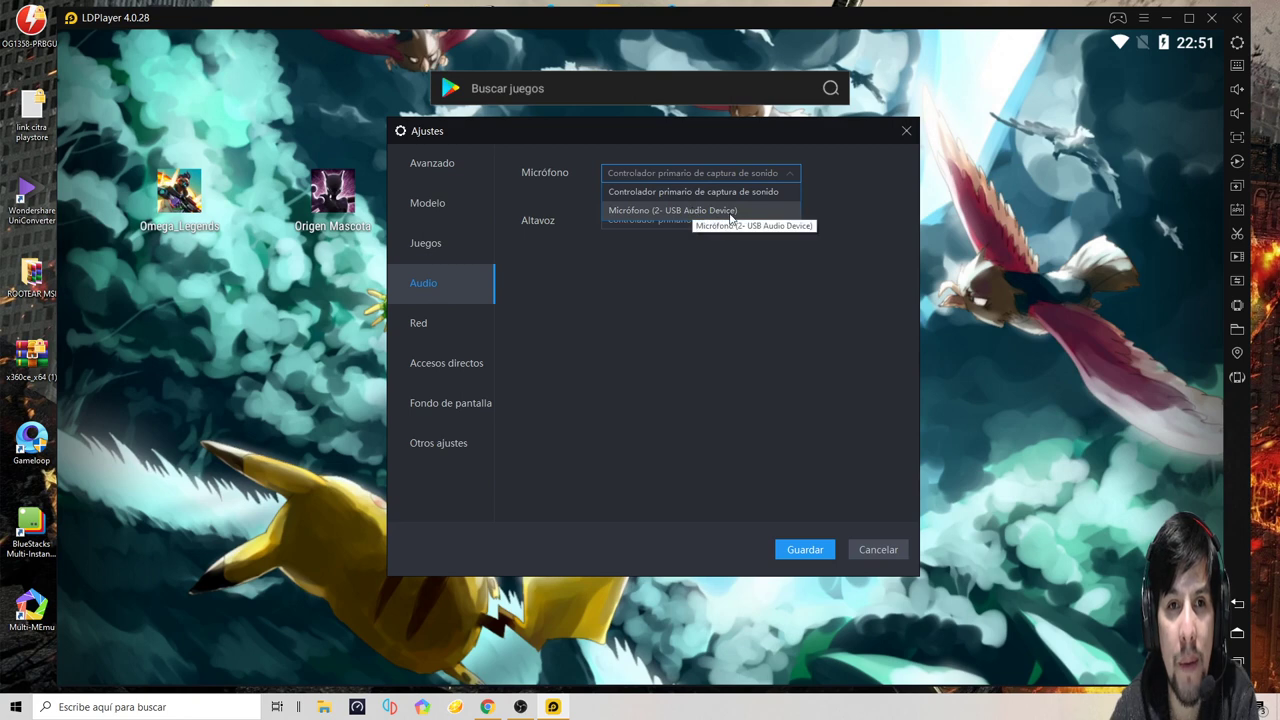
left_click(690, 210)
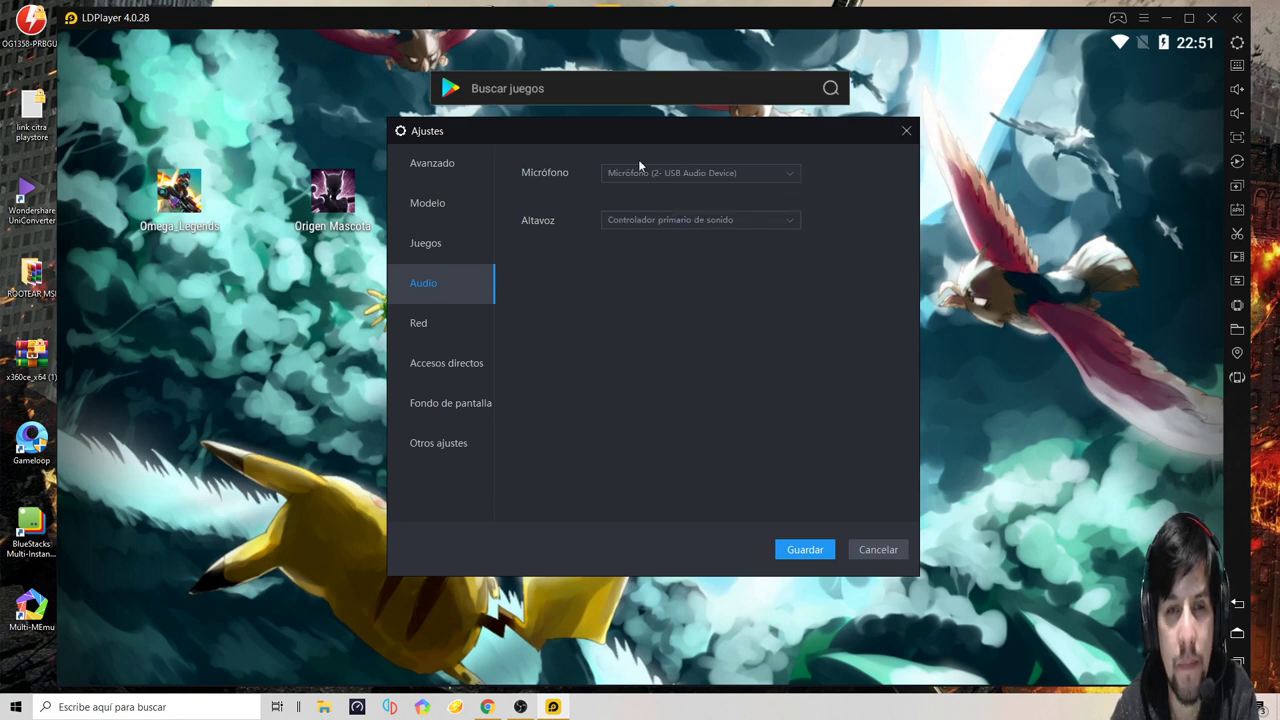
left_click(731, 222)
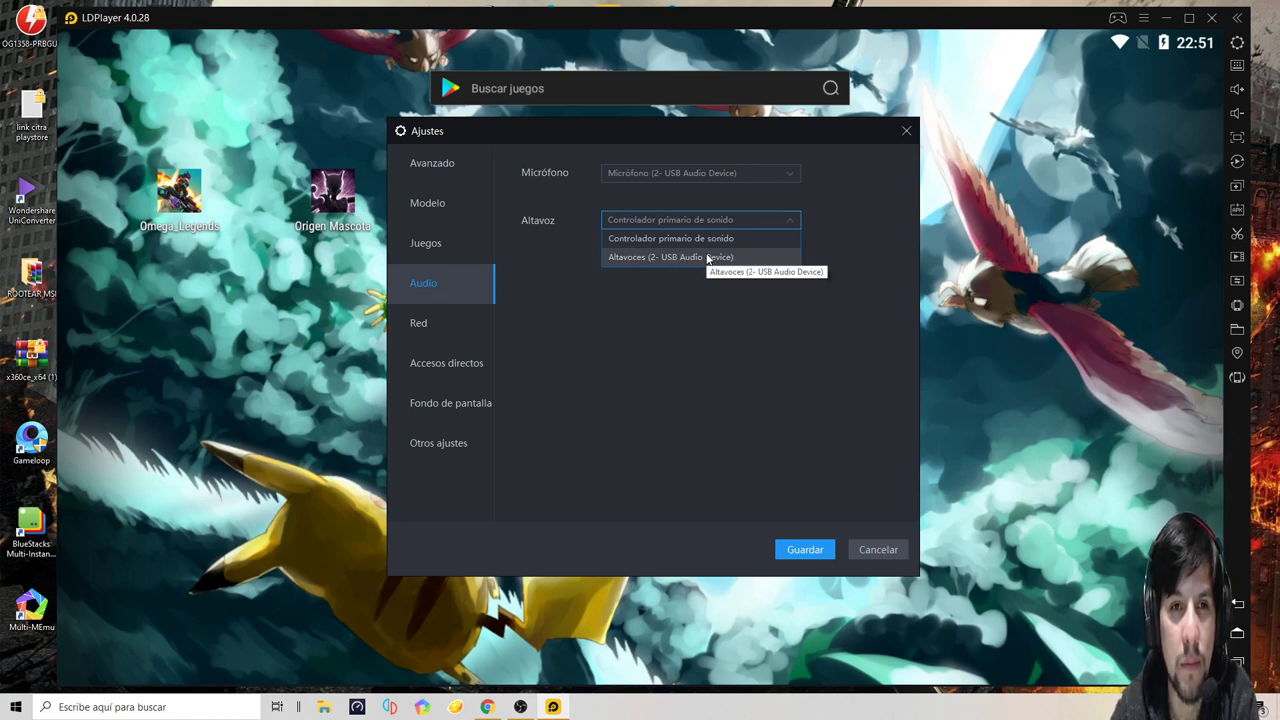
left_click(707, 257)
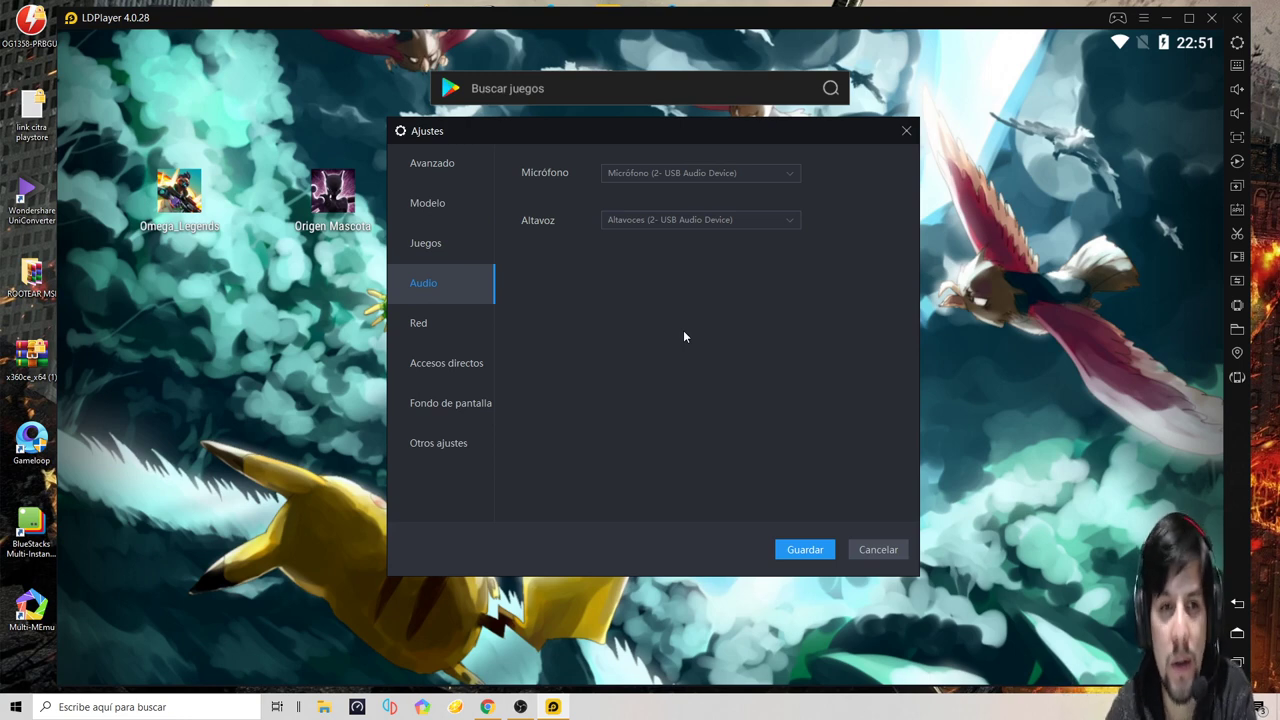
- Examine the emulator's network settings and its keyboard shortcut assignments
left_click(441, 327)
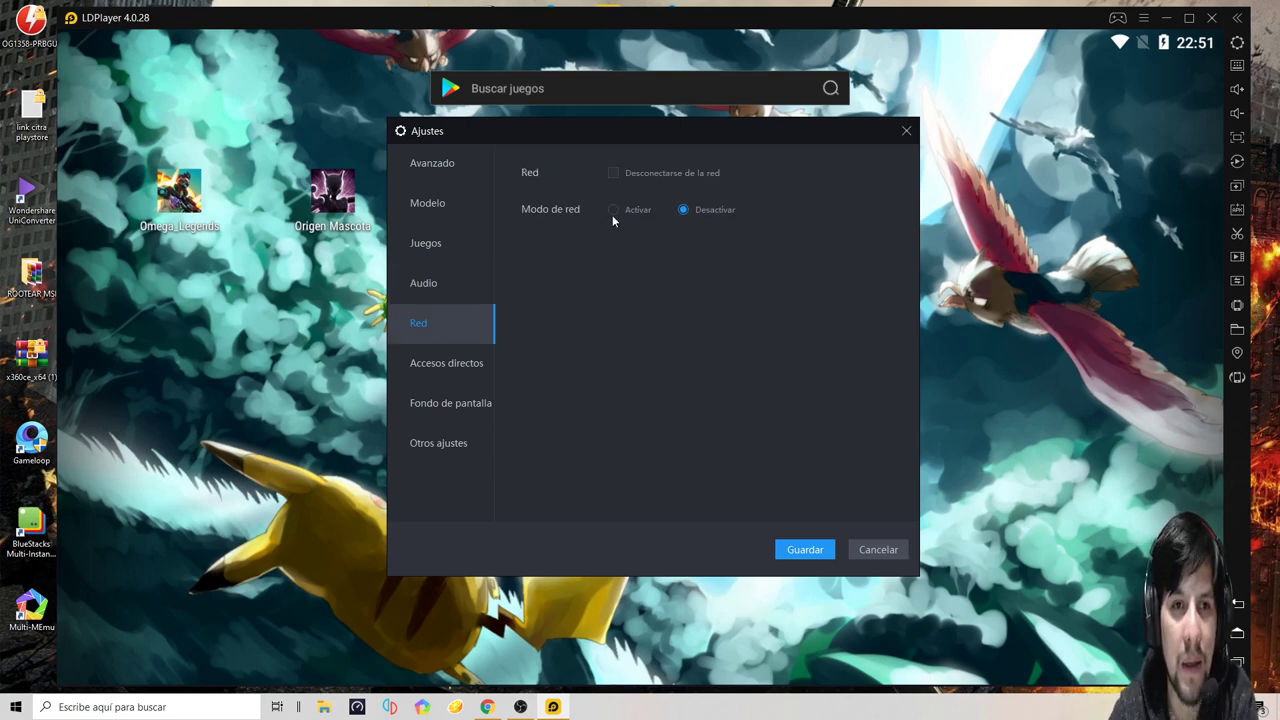
left_click(438, 370)
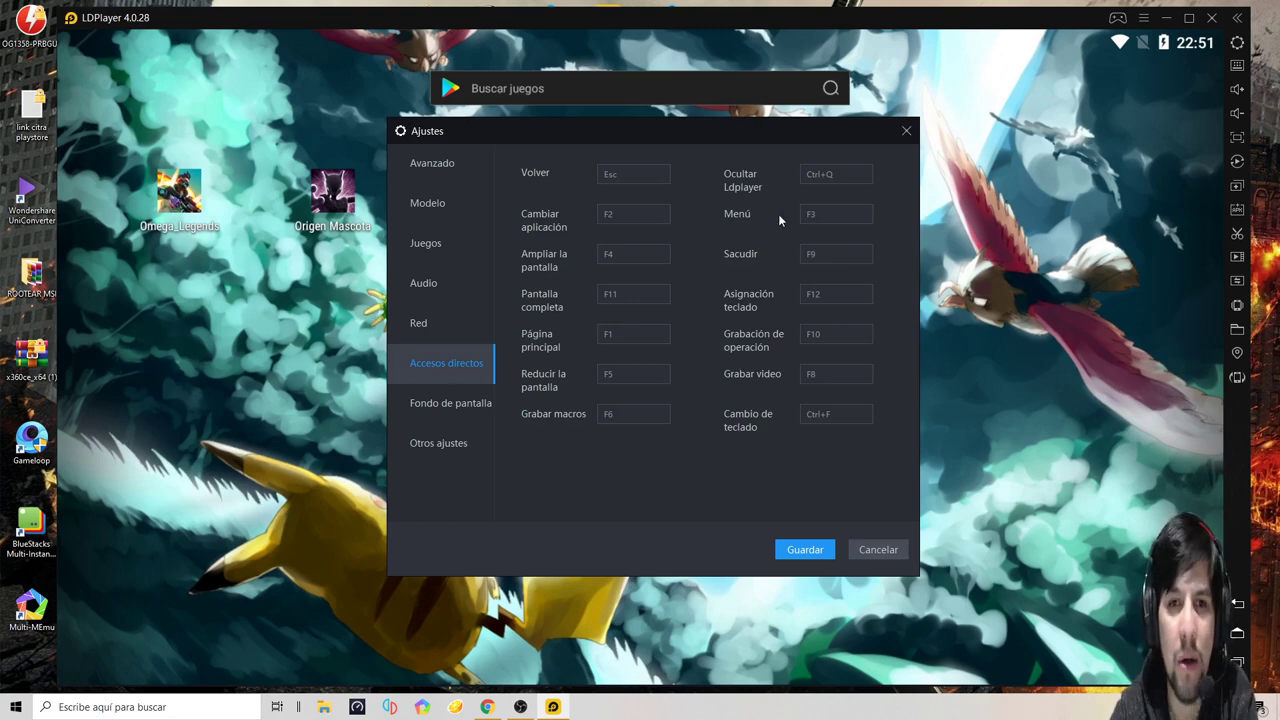
left_click(852, 254)
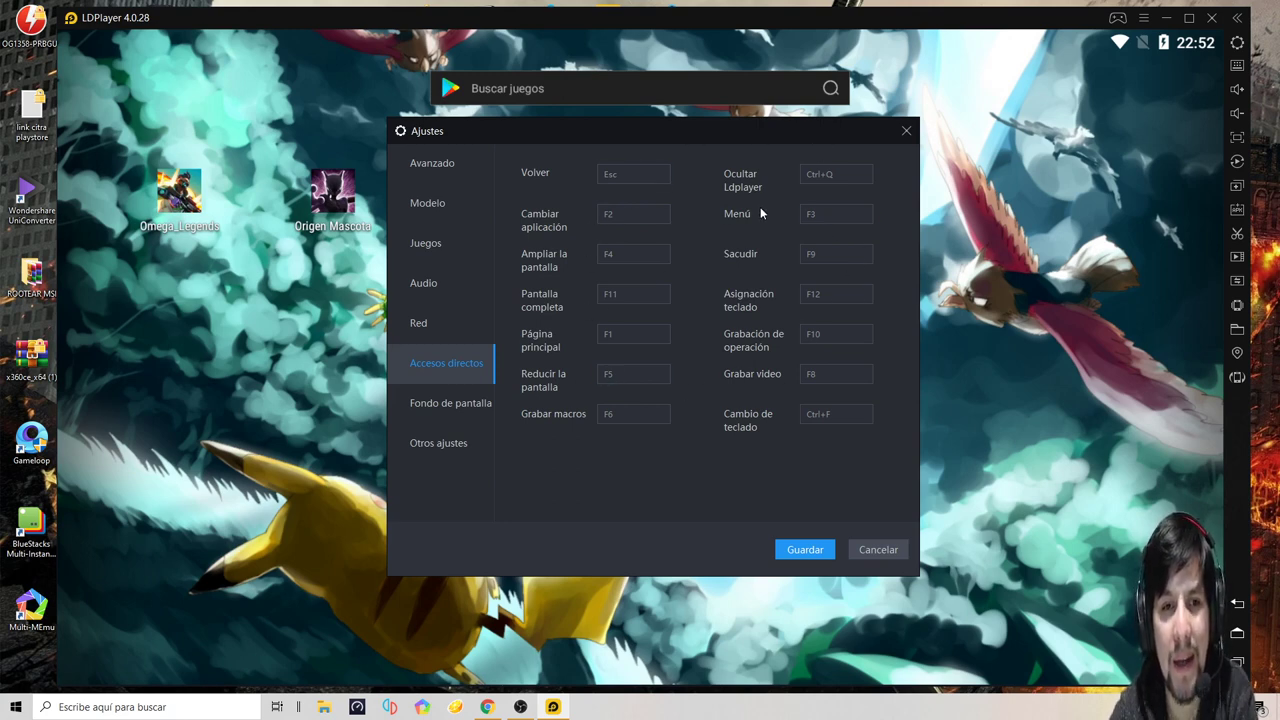
- Examine the wallpaper options, open the file picker for a custom wallpaper image, and close it without choosing a file
left_click(459, 407)
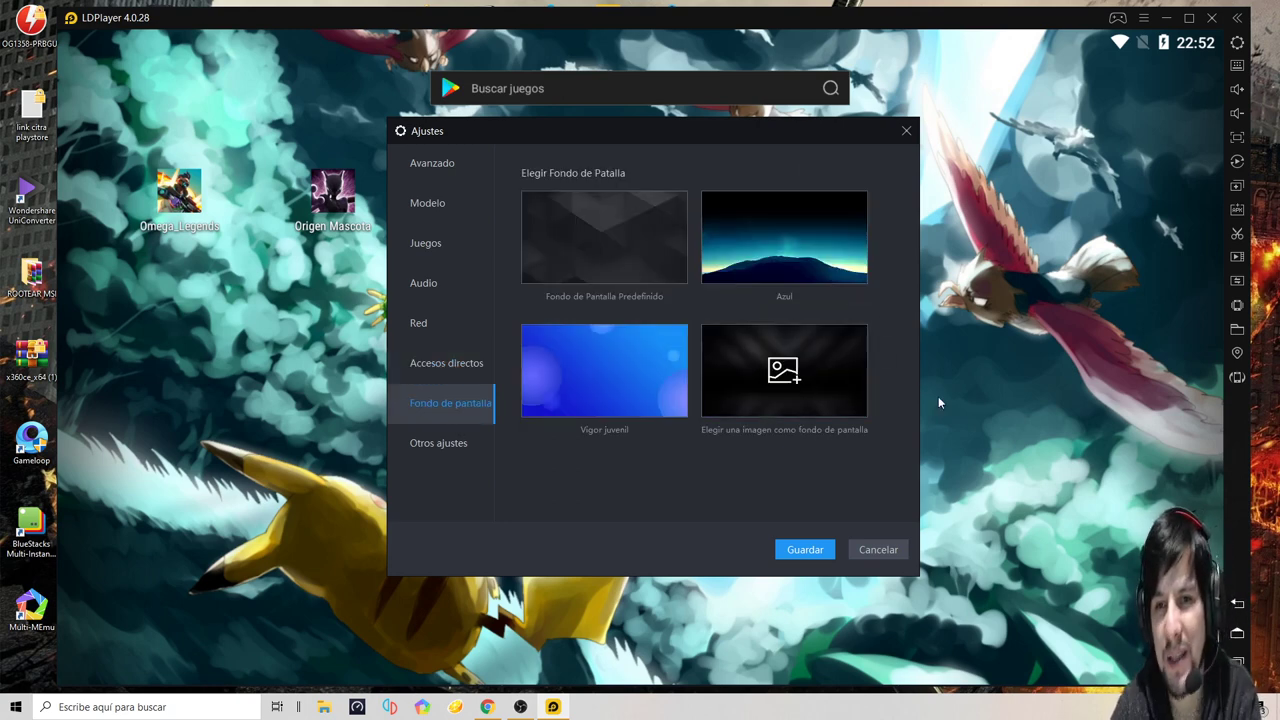
left_click_drag(579, 137, 856, 188)
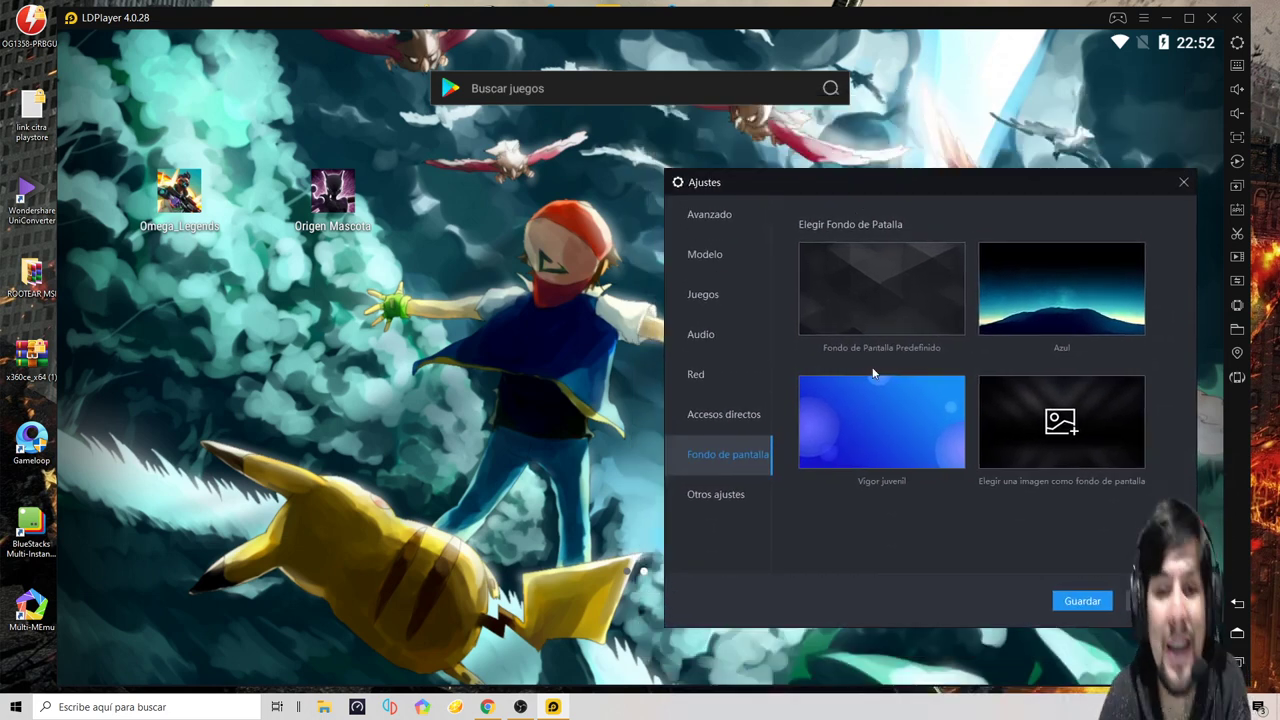
left_click(1077, 424)
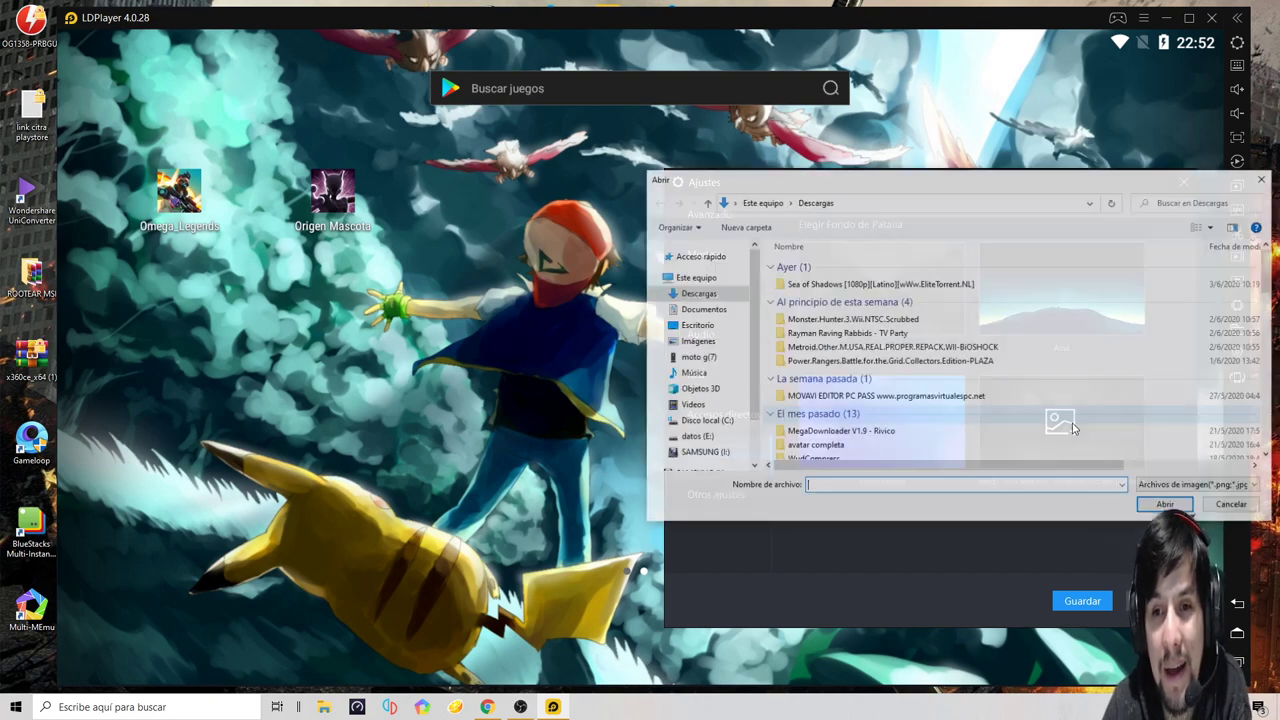
left_click(1264, 178)
left_click_drag(957, 182, 858, 96)
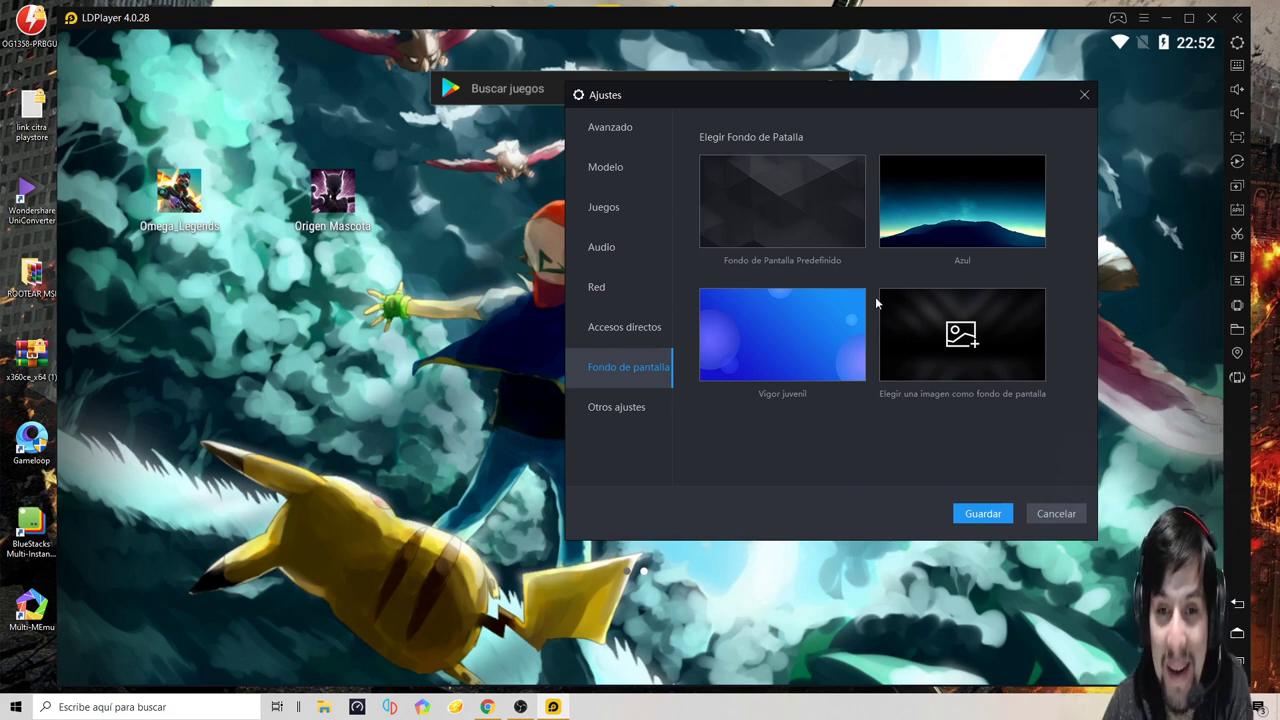
- Examine the emulator's other settings and go over the model, game, audio, network, shortcut and wallpaper settings again
left_click(605, 407)
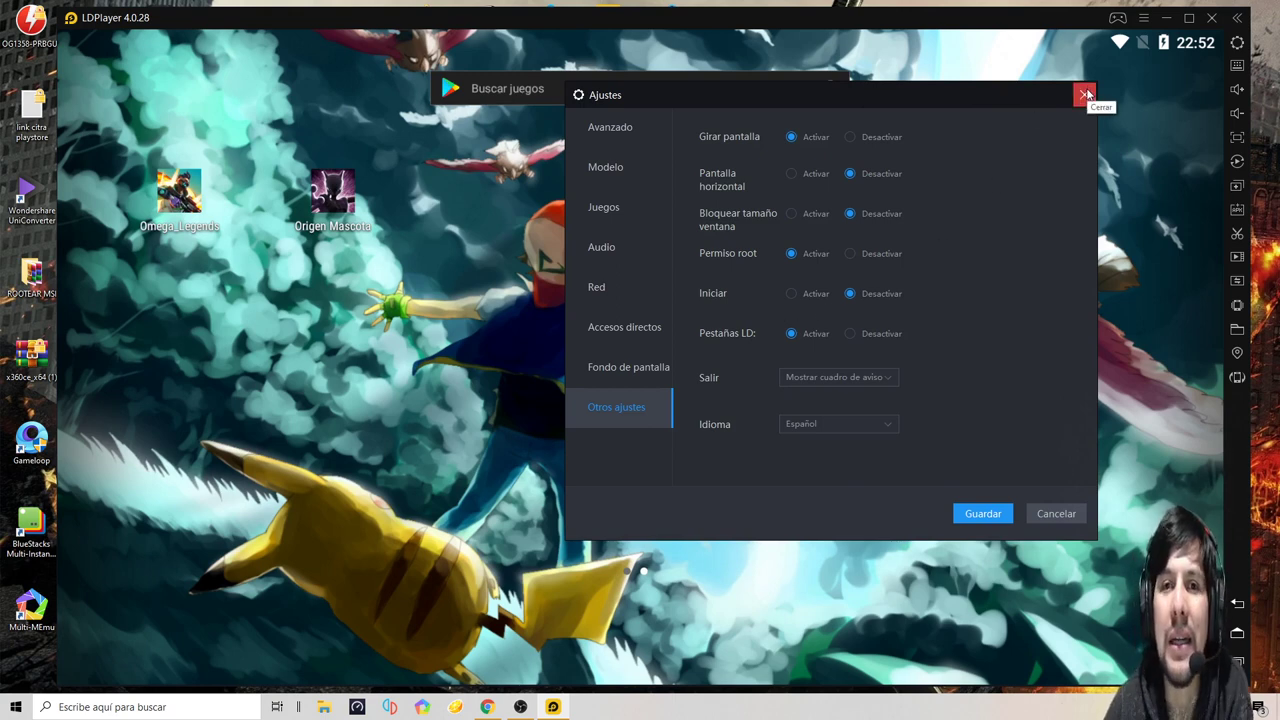
left_click(592, 128)
left_click(606, 169)
left_click(600, 207)
left_click(600, 250)
left_click(598, 290)
left_click(606, 328)
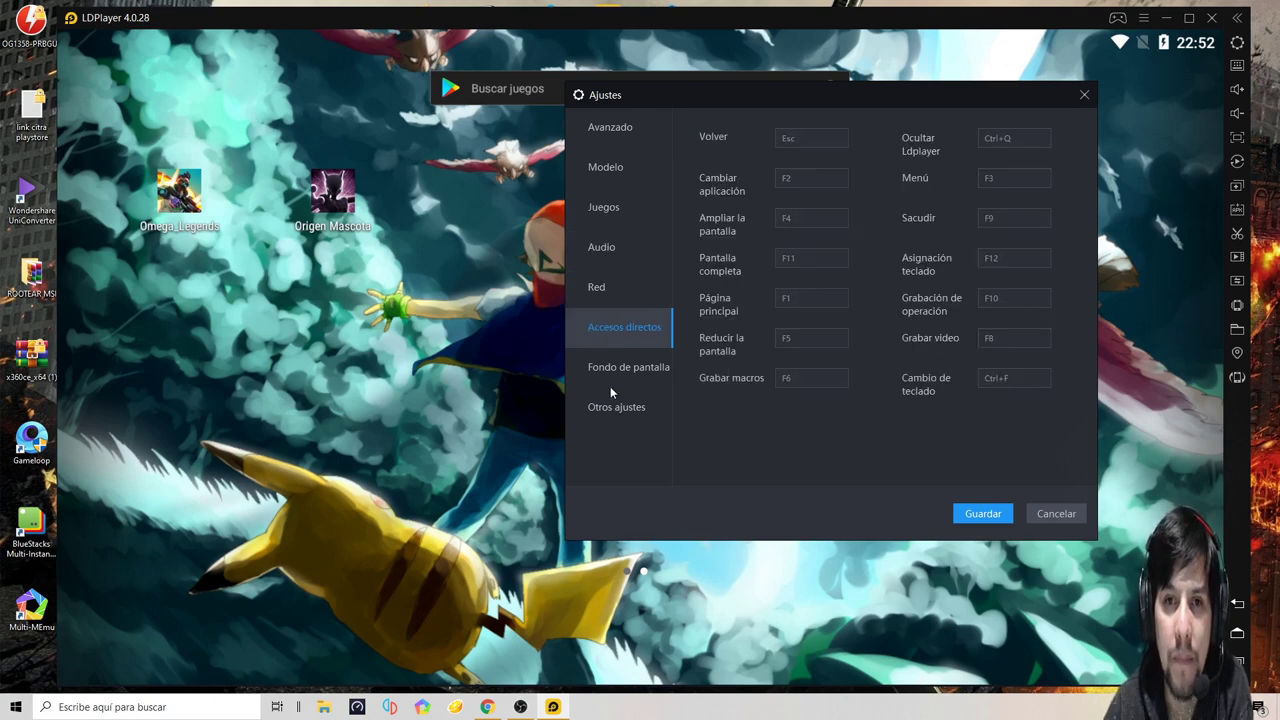
left_click(621, 420)
left_click(640, 367)
left_click(627, 170)
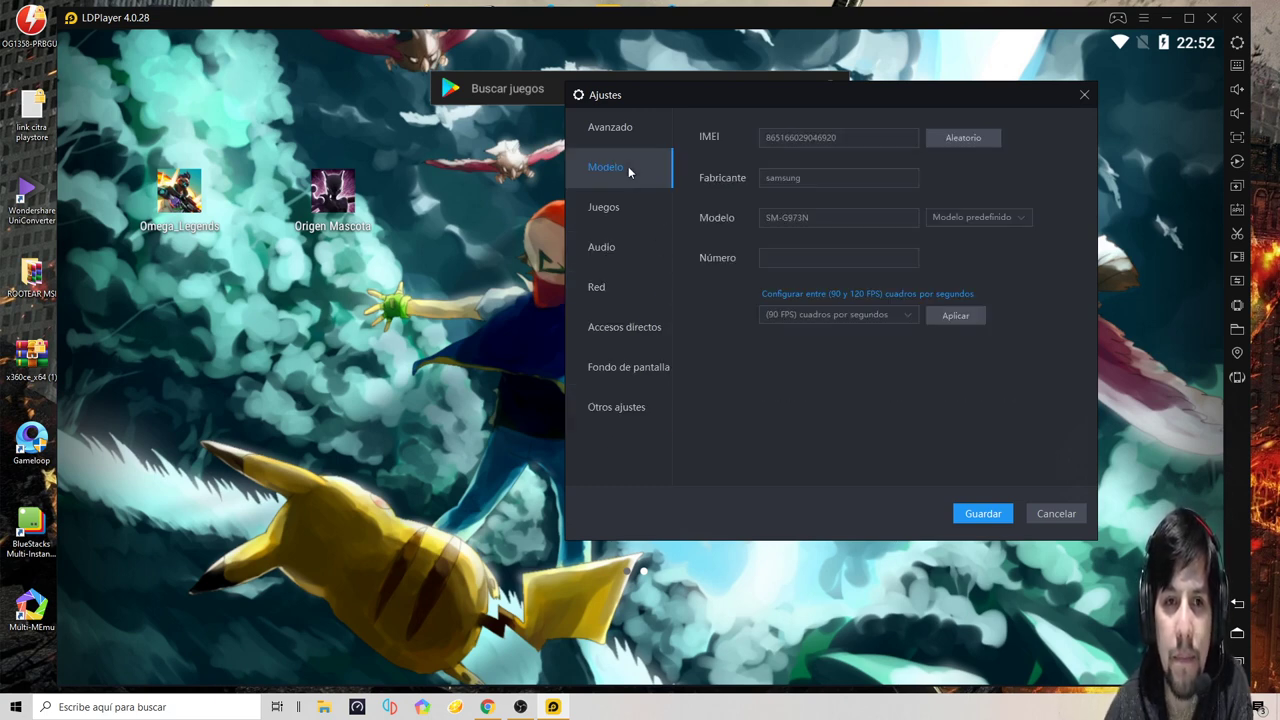
left_click(633, 209)
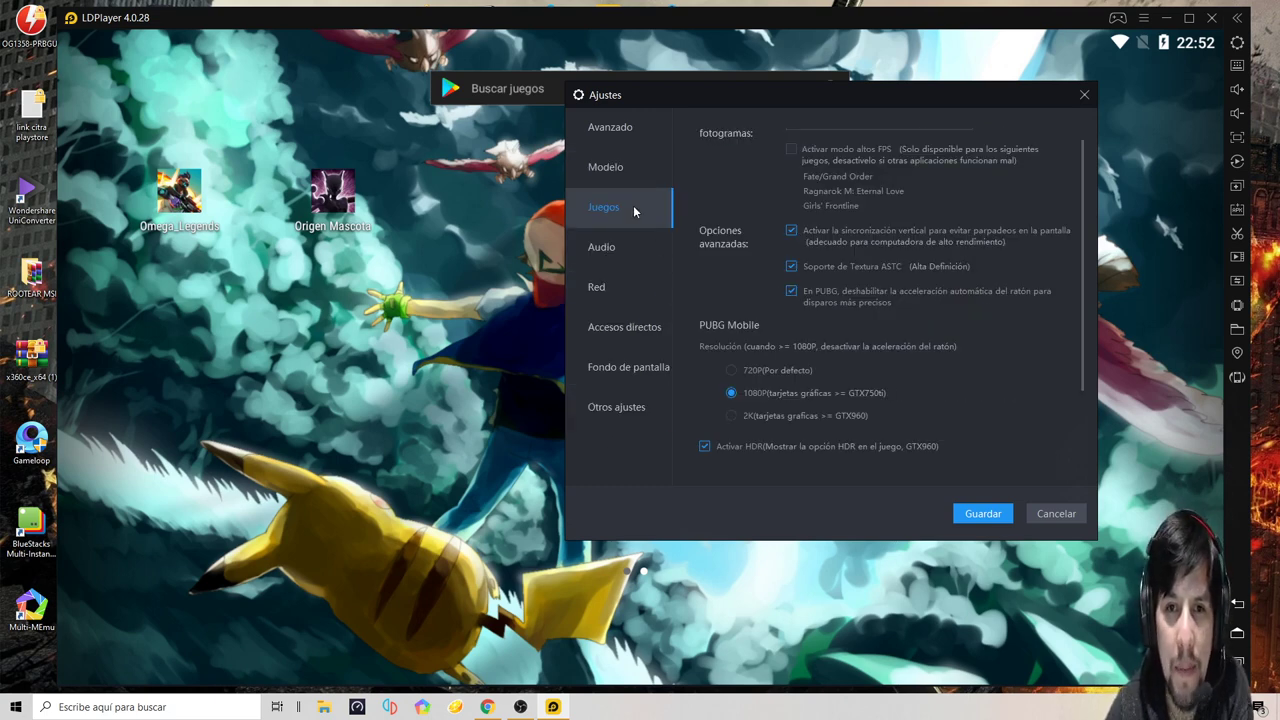
- Review the resolution, CPU and RAM choices in the advanced settings, keeping 4 núcleos (Recomendado), and close the settings without saving
left_click(606, 129)
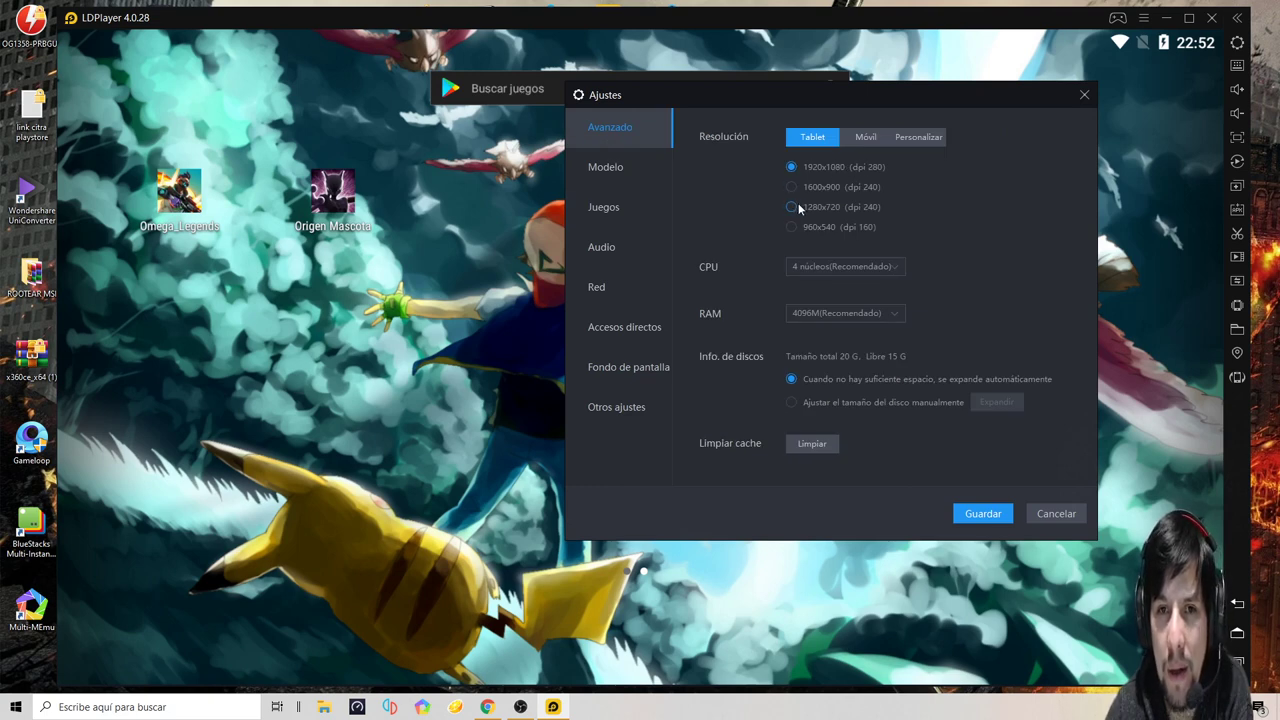
left_click(815, 266)
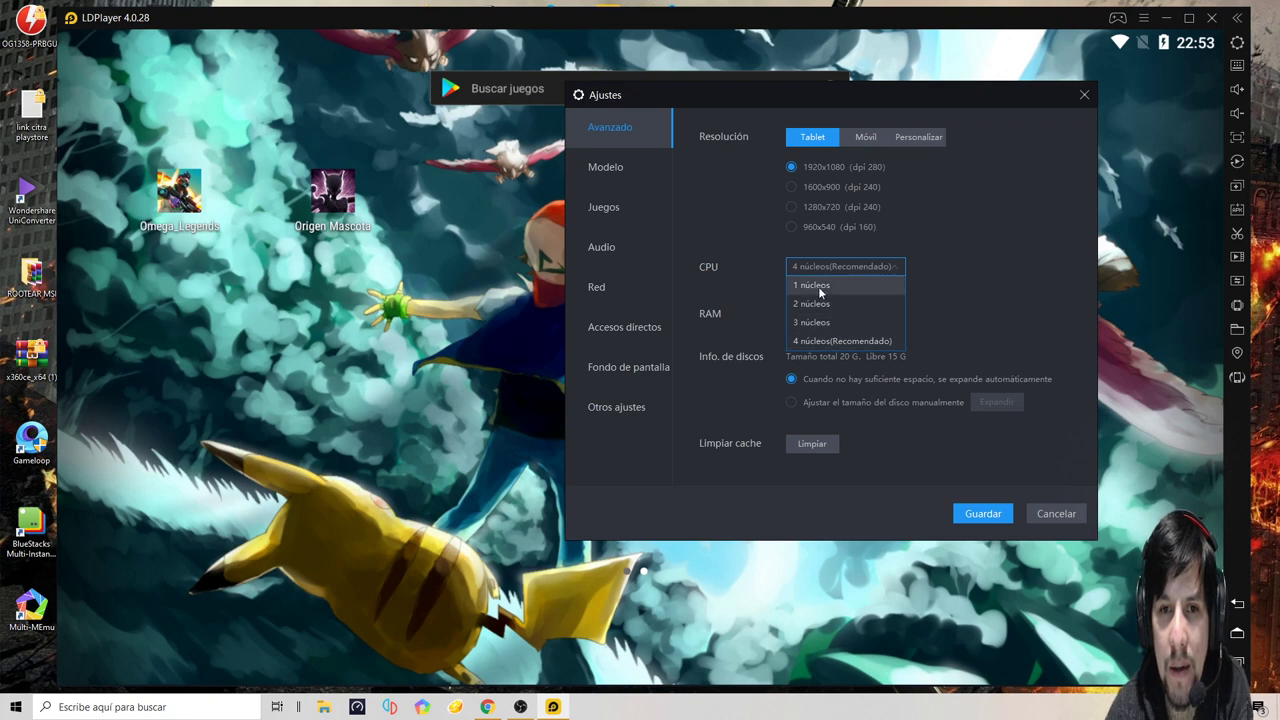
left_click(840, 341)
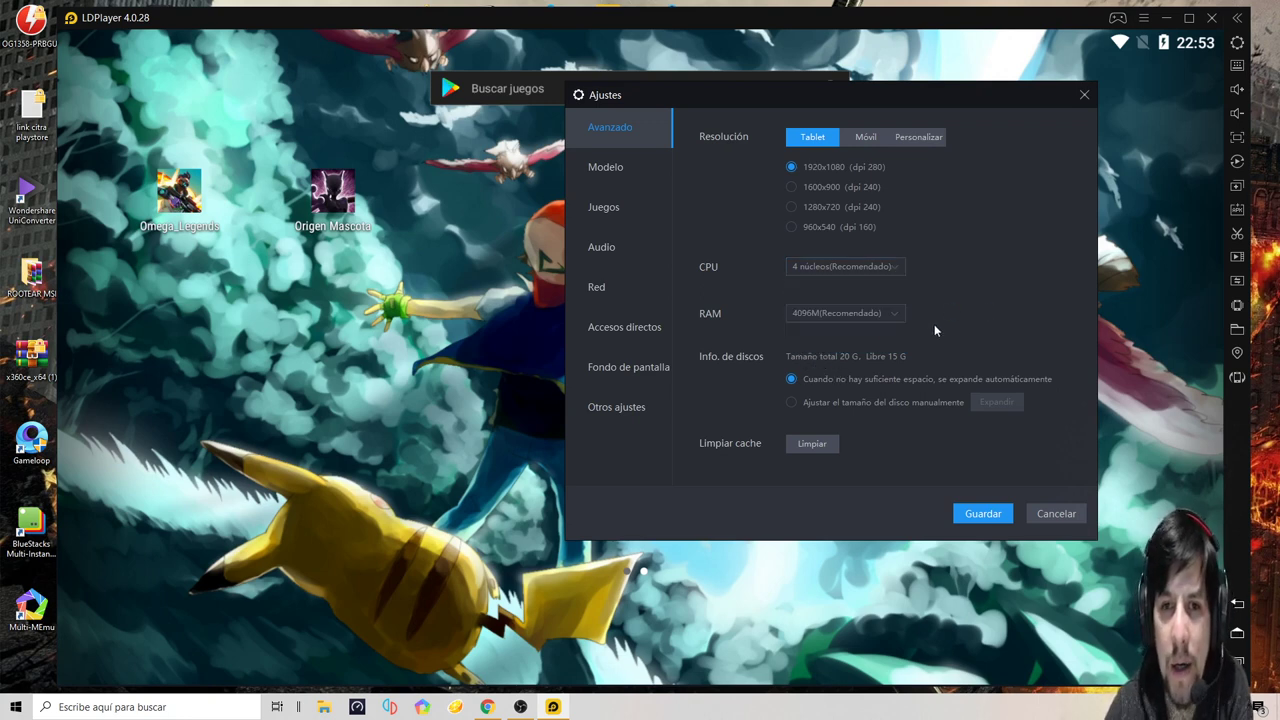
left_click(838, 313)
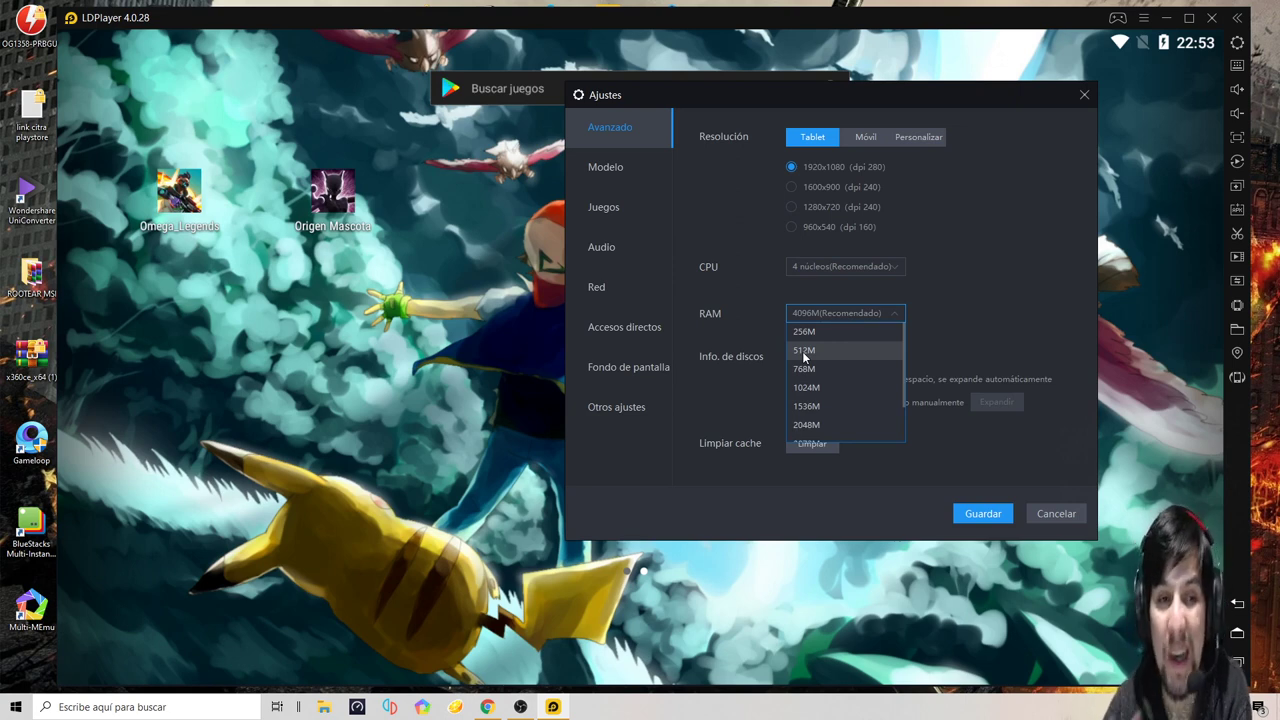
left_click(1036, 218)
left_click(1083, 95)
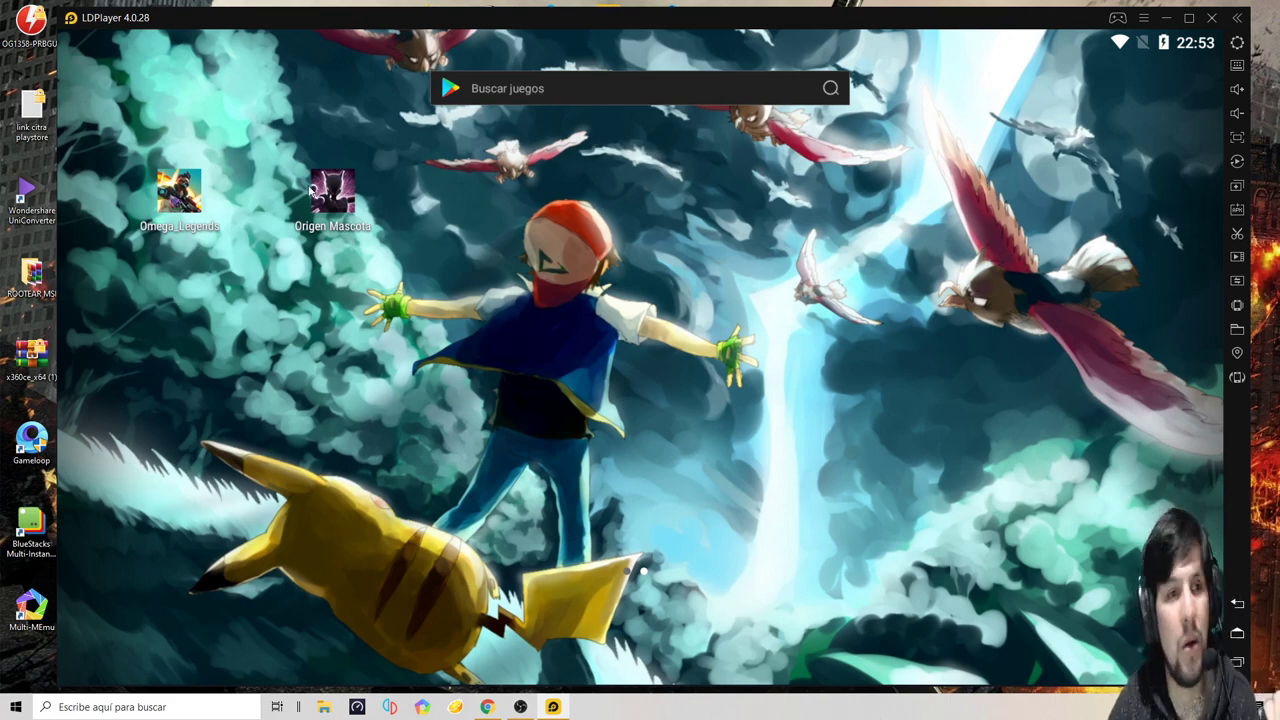
left_click(1168, 18)
left_click(31, 602)
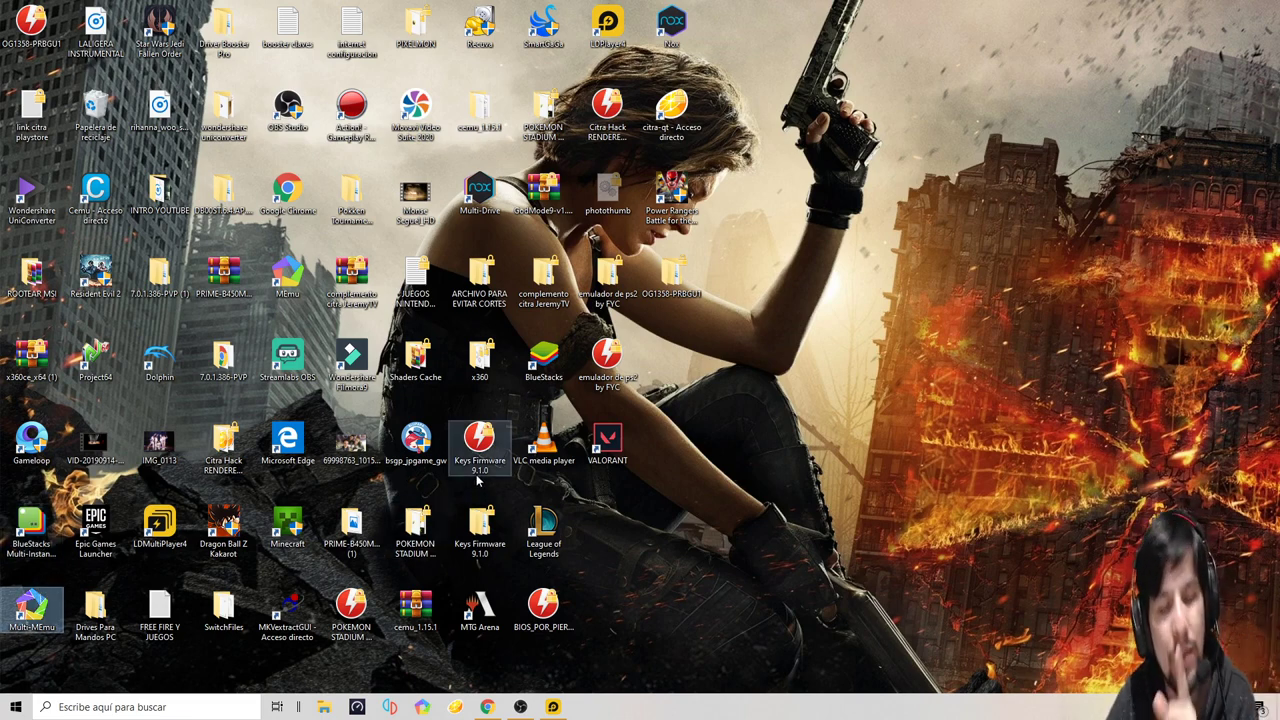
left_click(560, 707)
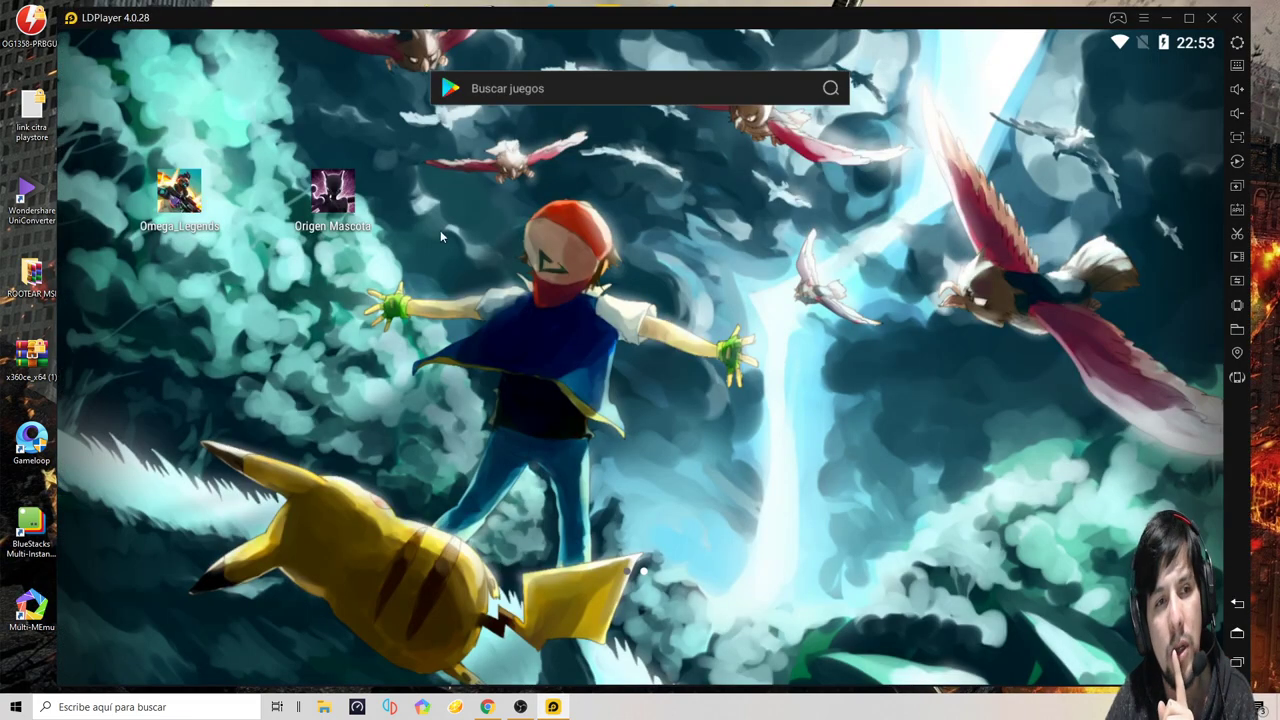
- Launch the Origen Mascota game and lower the emulator's volume to mute
left_click(333, 195)
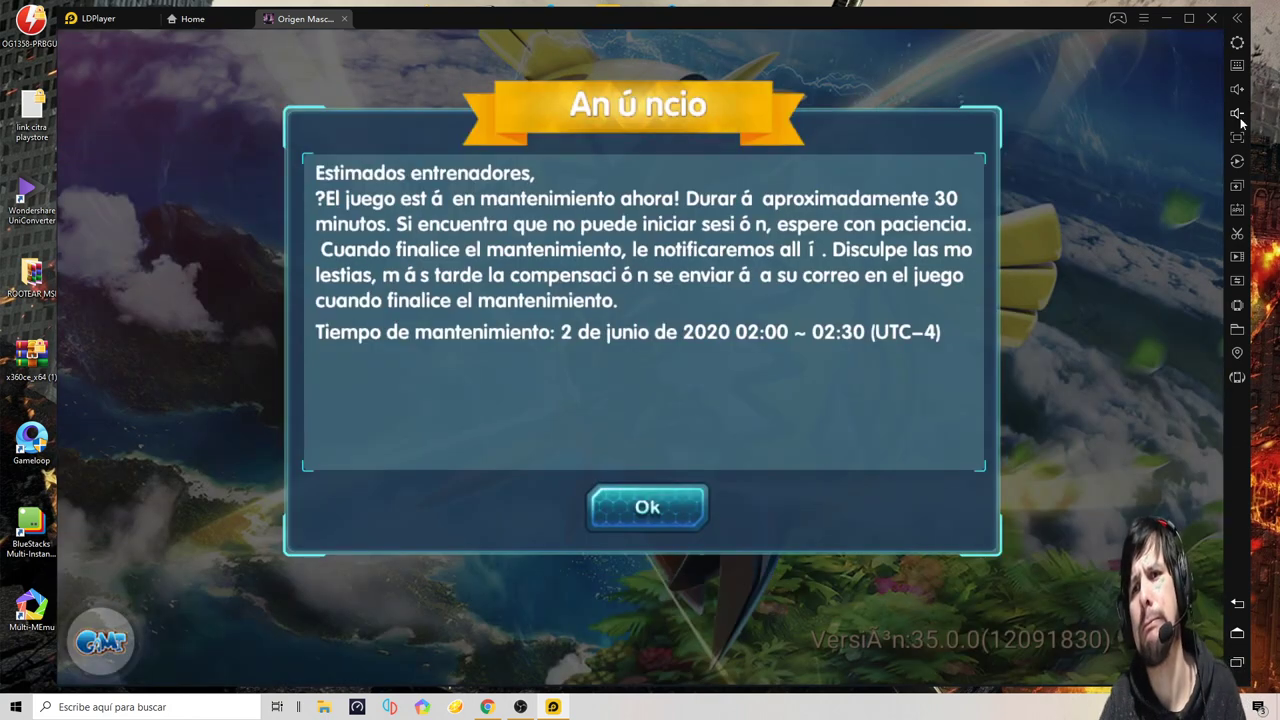
left_click(1238, 115)
left_click(1238, 115)
left_click(1238, 115)
left_click(1238, 115)
left_click(1237, 116)
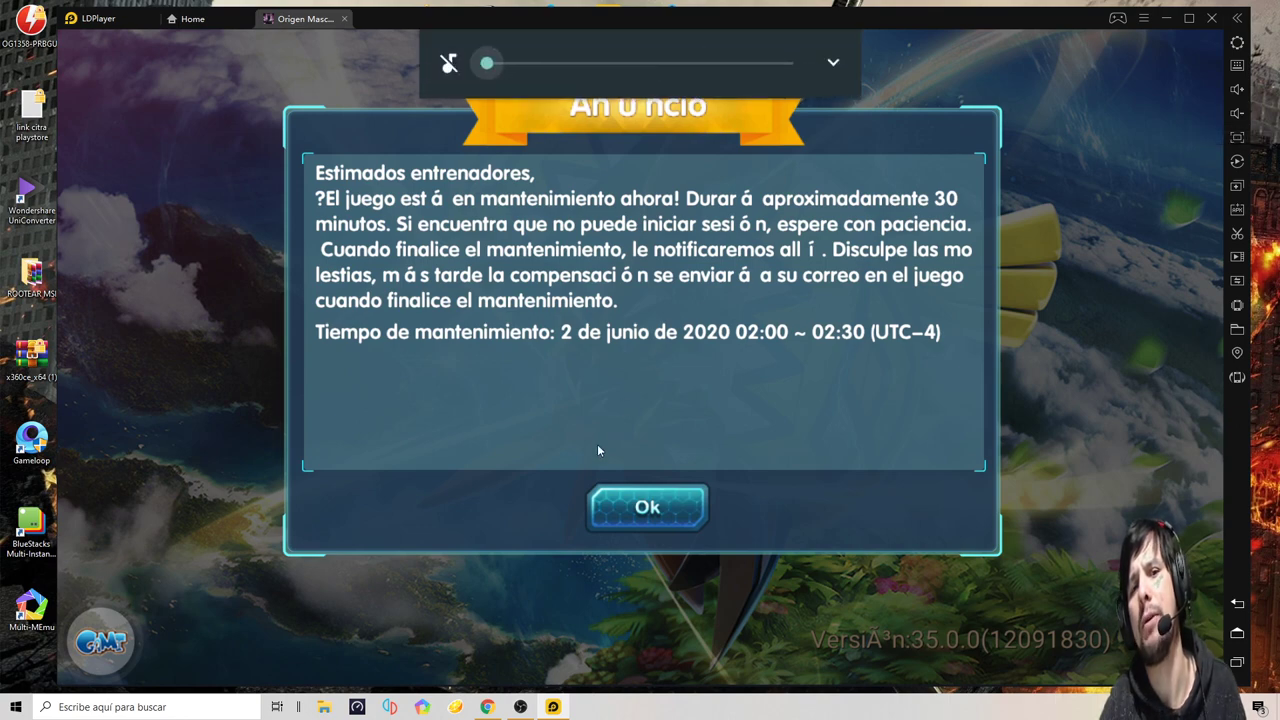
- Dismiss the game's announcements, log in, and close the event notices that follow
left_click(655, 528)
left_click(840, 586)
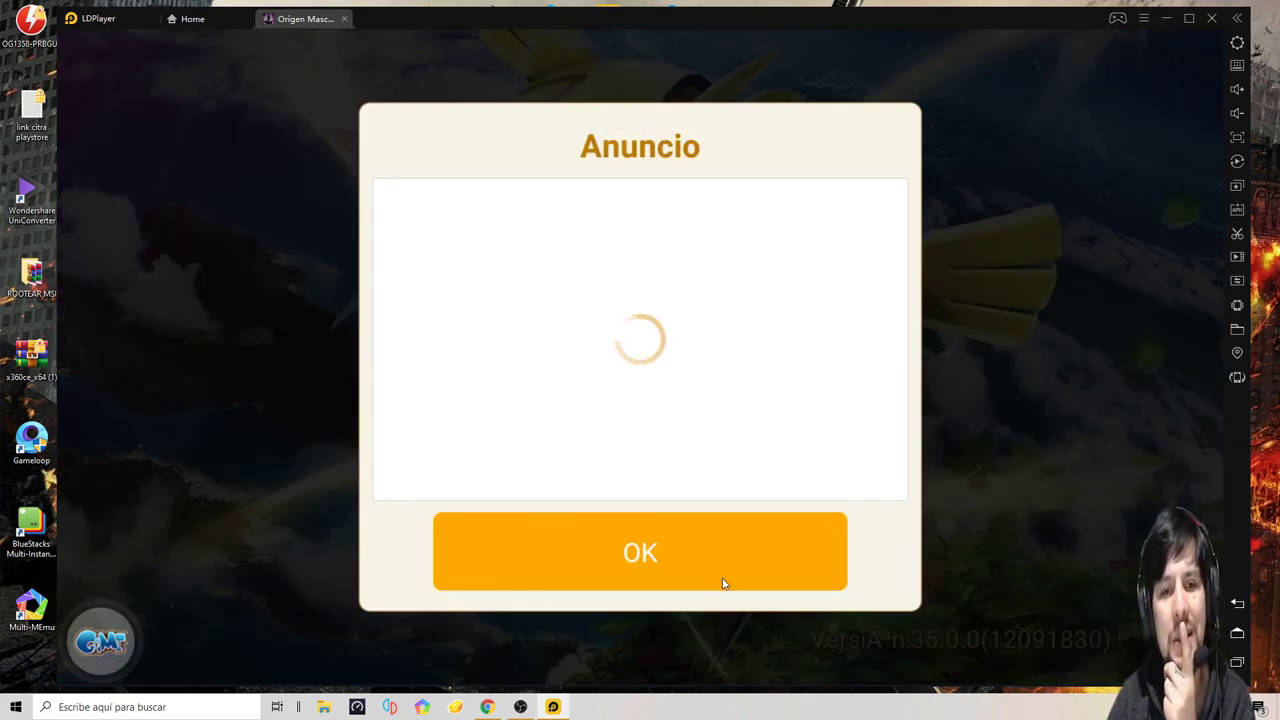
left_click(723, 577)
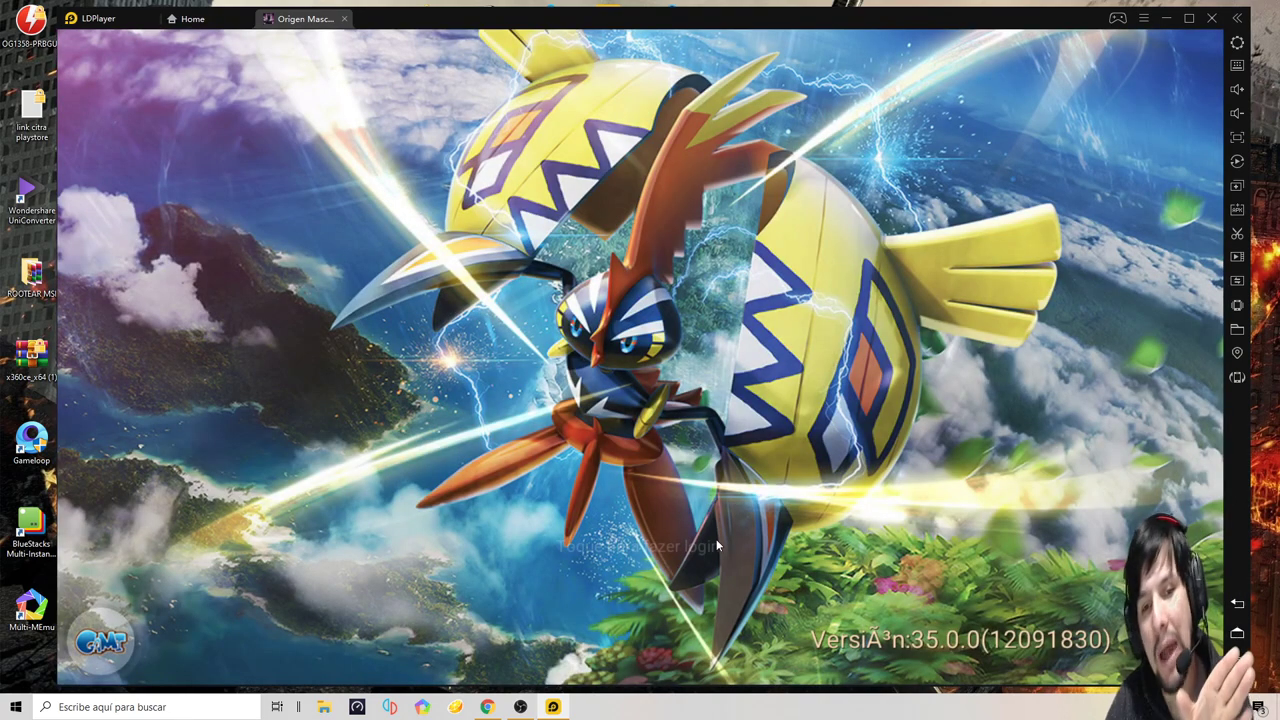
left_click(776, 595)
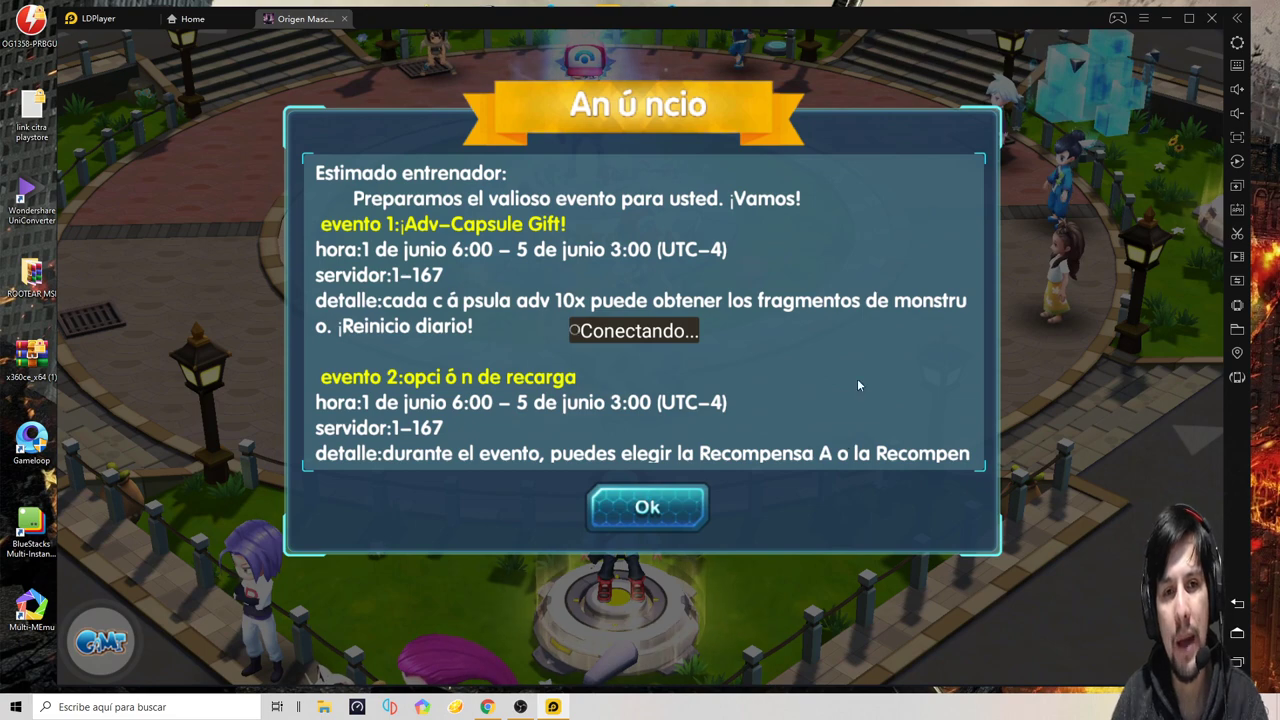
left_click(655, 510)
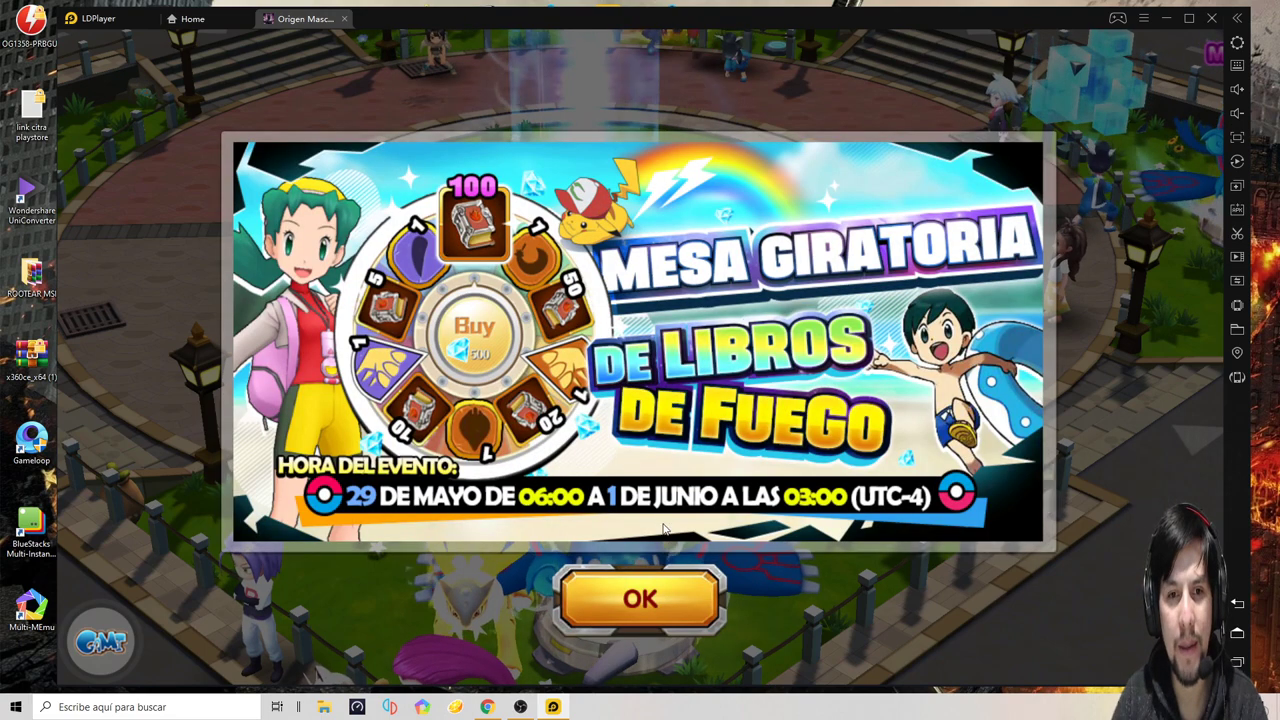
left_click(708, 600)
- Claim the day 4 daily login reward, a Mega Piedra Evolutiva, and close the reward and VIP offer windows
left_click(995, 262)
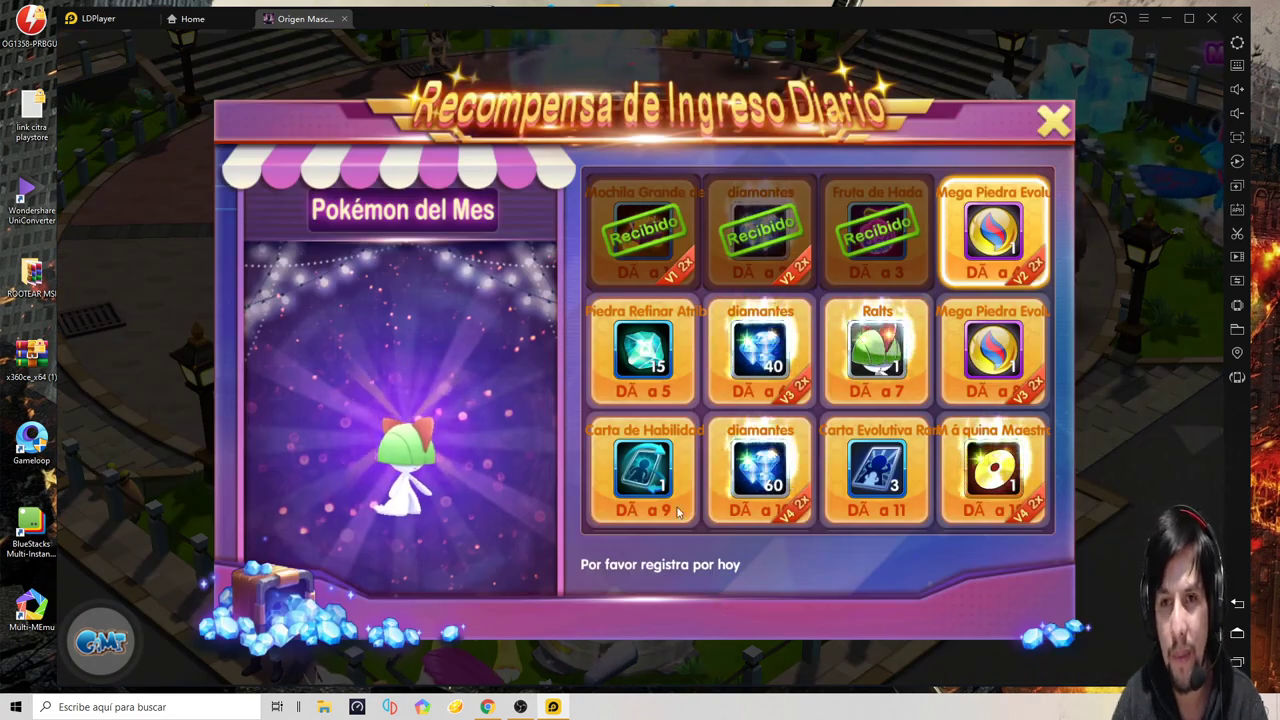
left_click(640, 517)
left_click(1052, 128)
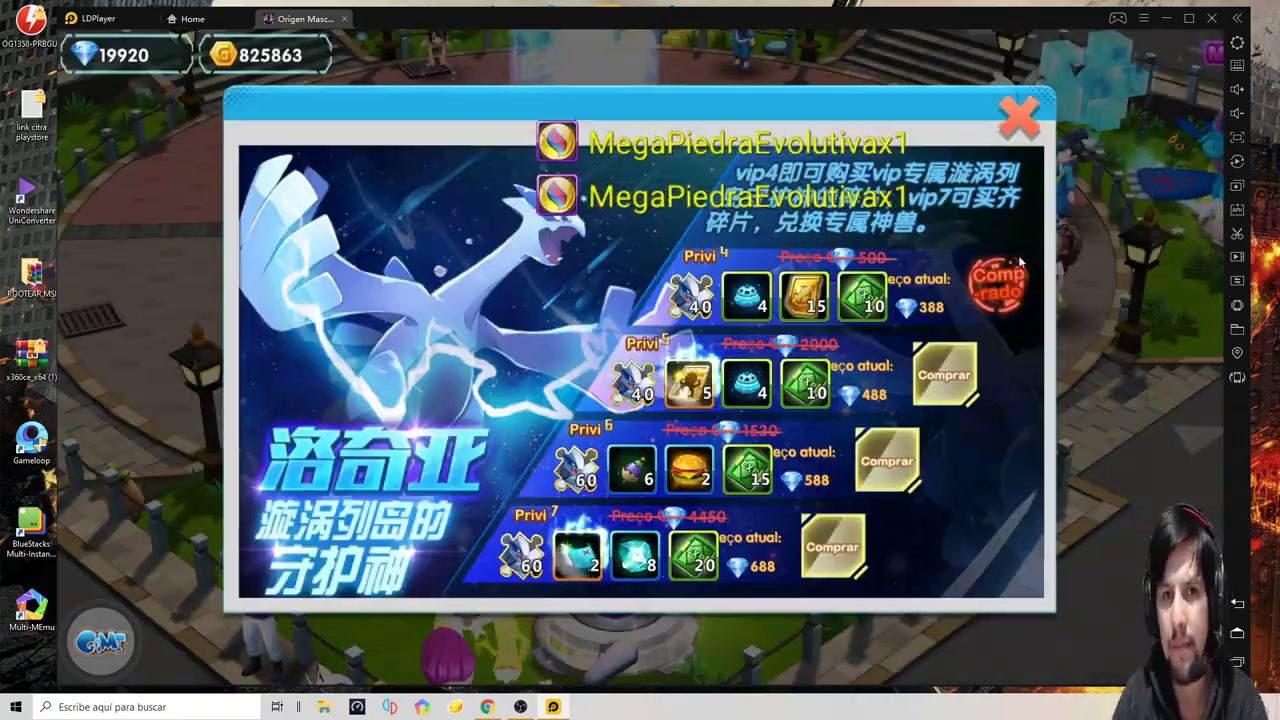
left_click(1016, 104)
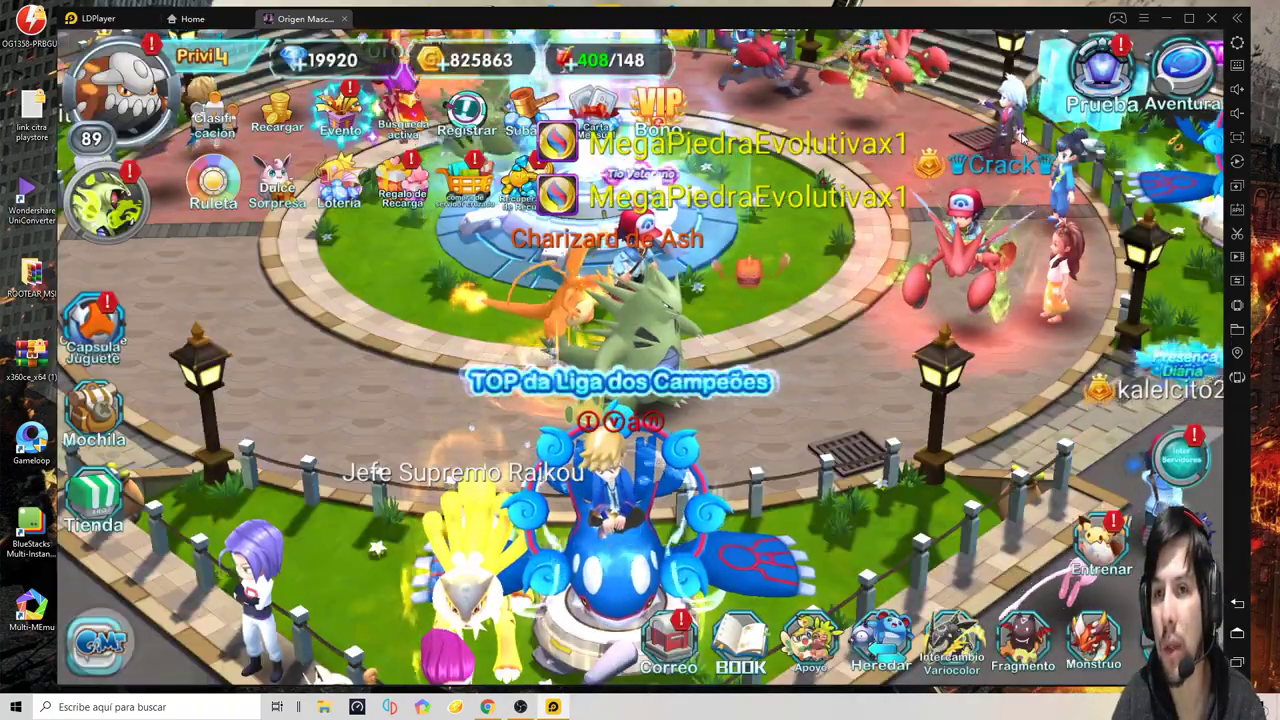
- Claim the Regalo VIP Gratis reward from the game's event list and return to the town
left_click(338, 117)
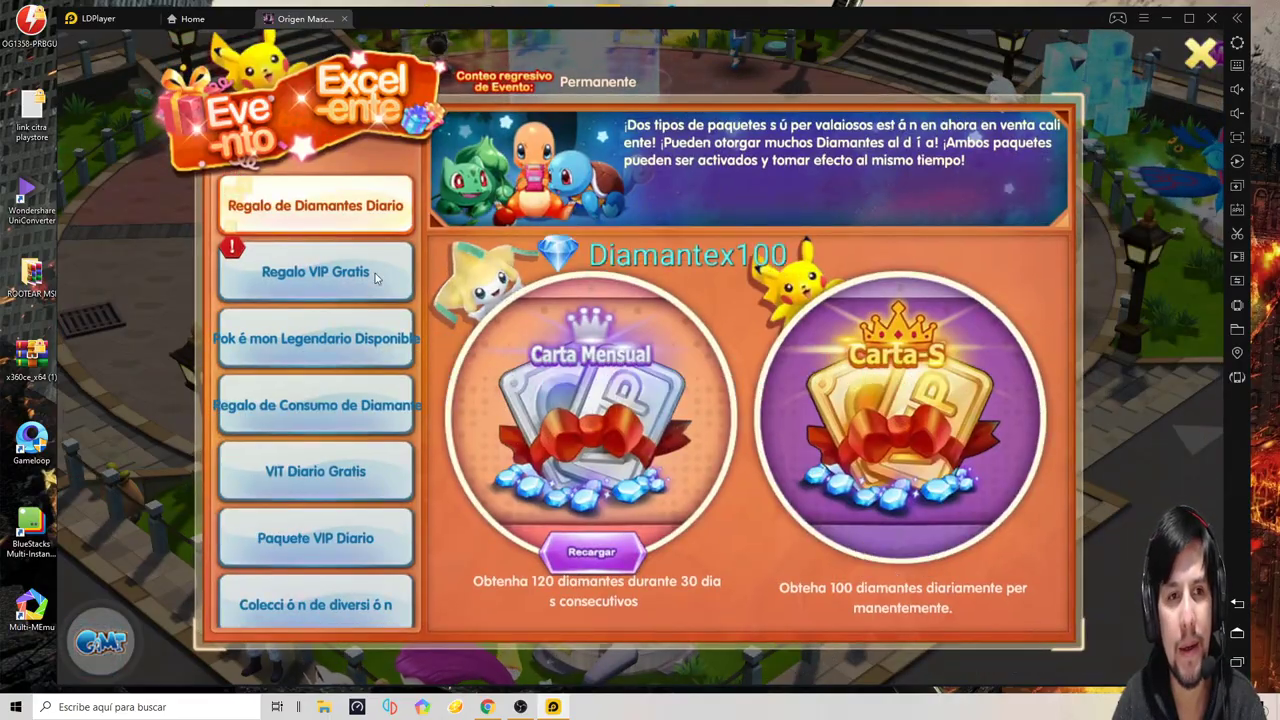
left_click(315, 271)
left_click(1000, 196)
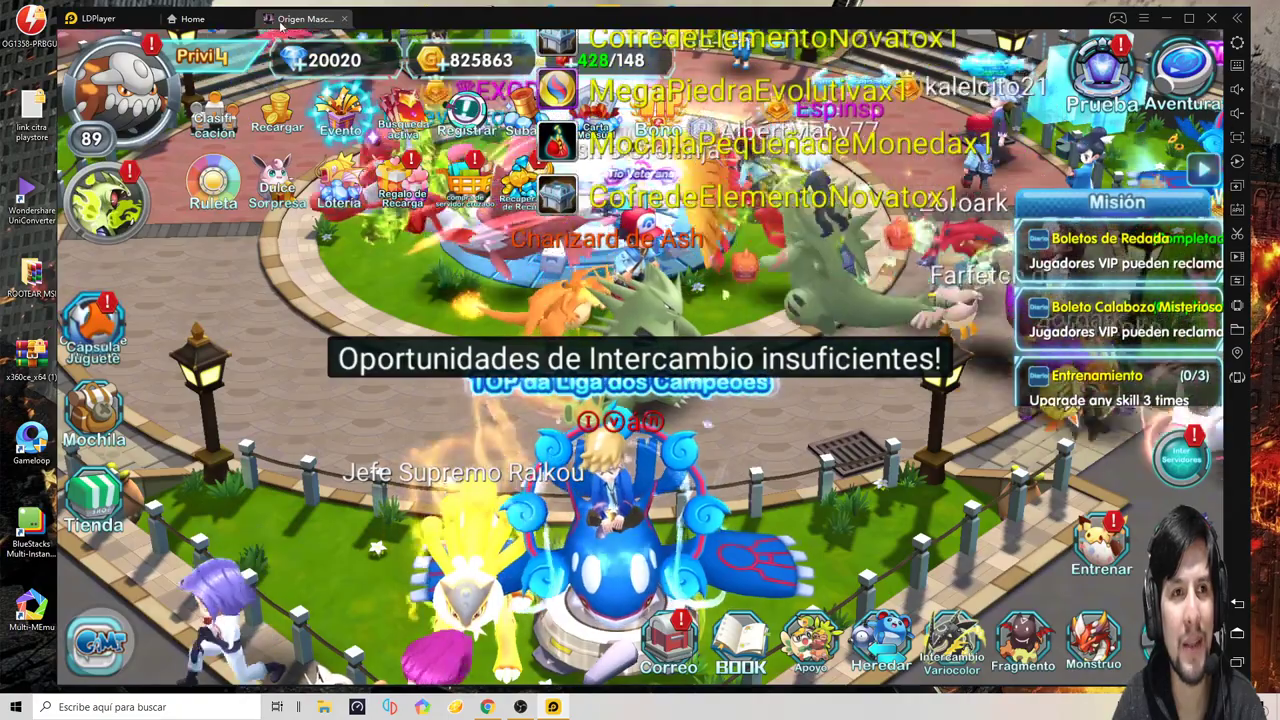
- Use the free draw in the Cápsula Juguete
left_click(90, 362)
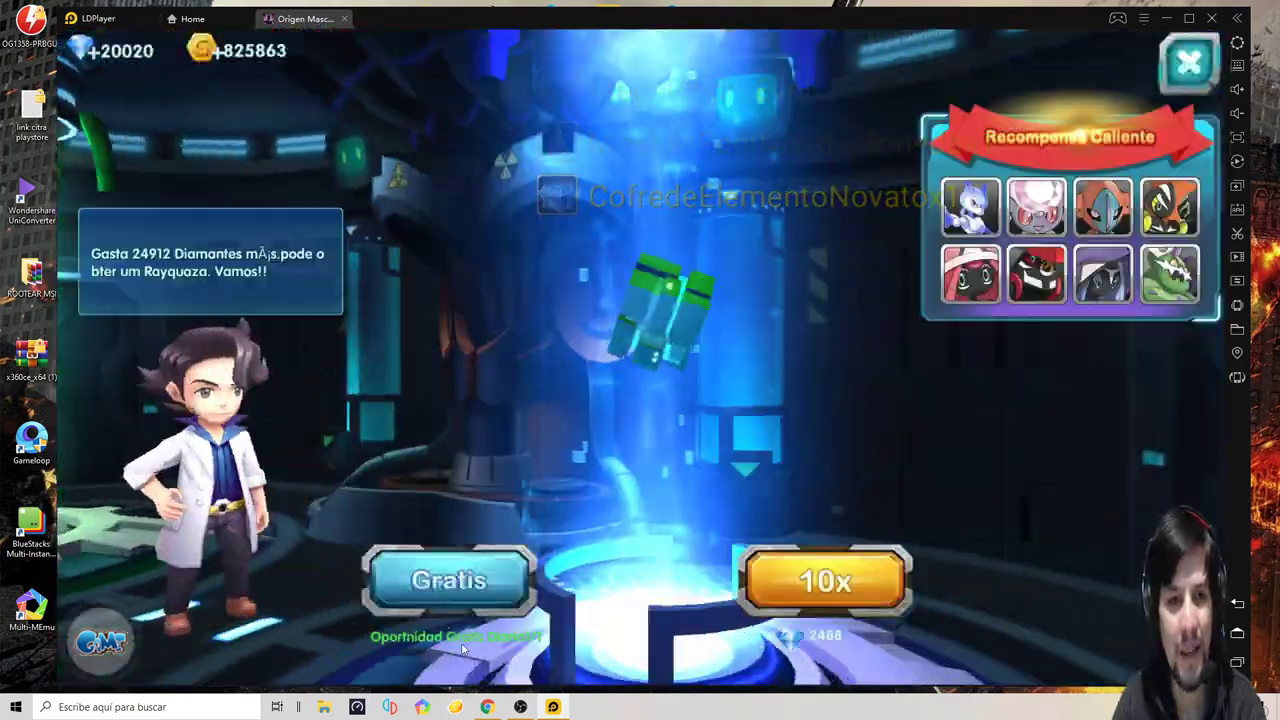
left_click(460, 580)
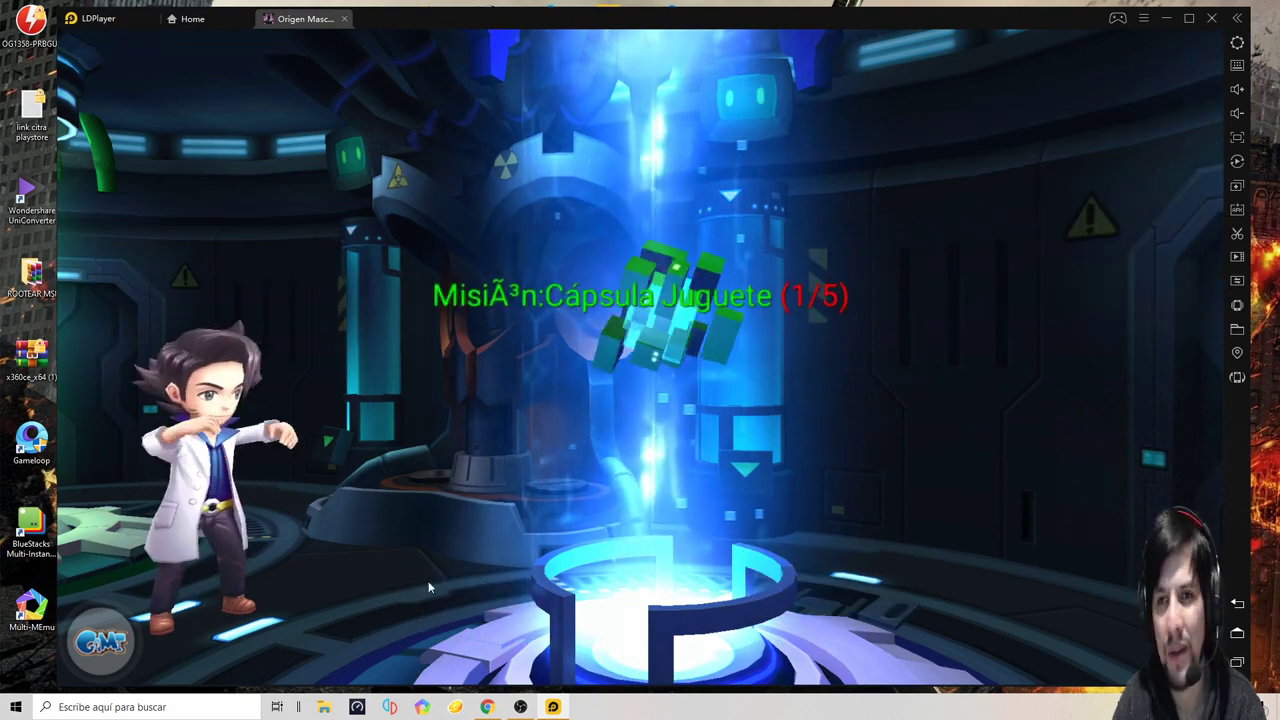